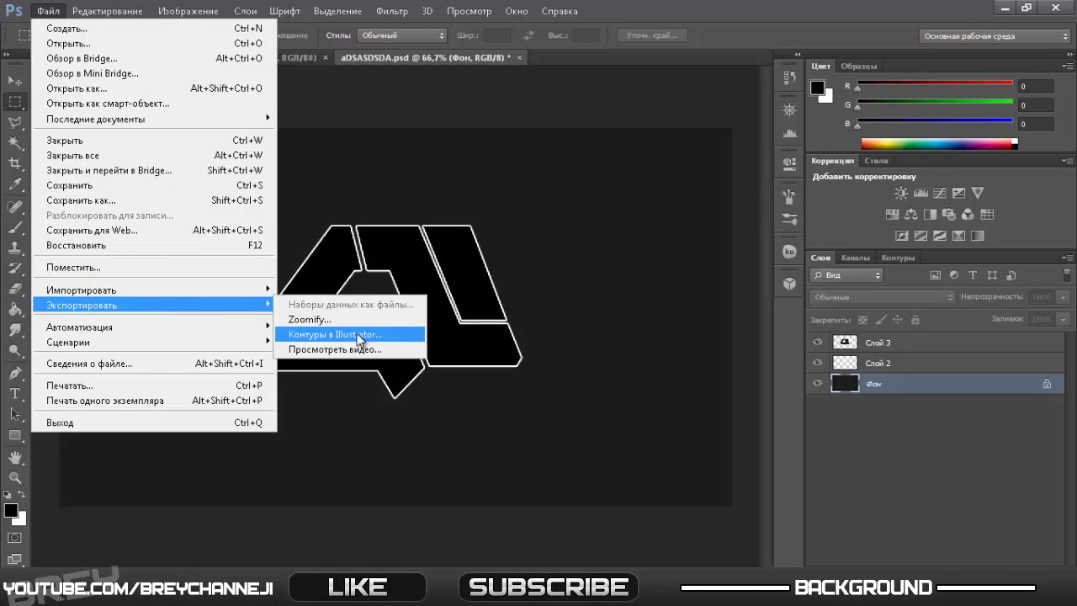
Export the 4L logo's outline paths via Paths to Illustrator and save the .ai file
left_click(357, 339)
left_click(397, 353)
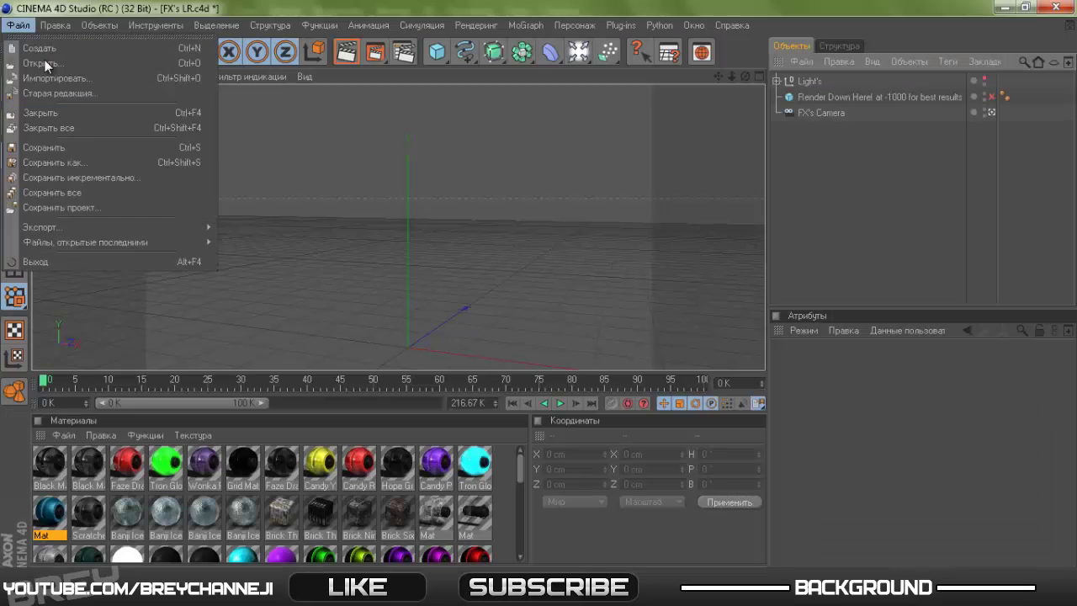
Open the exported .ai paths and put each of the three paths in its own Extrude NURBS
left_click(45, 63)
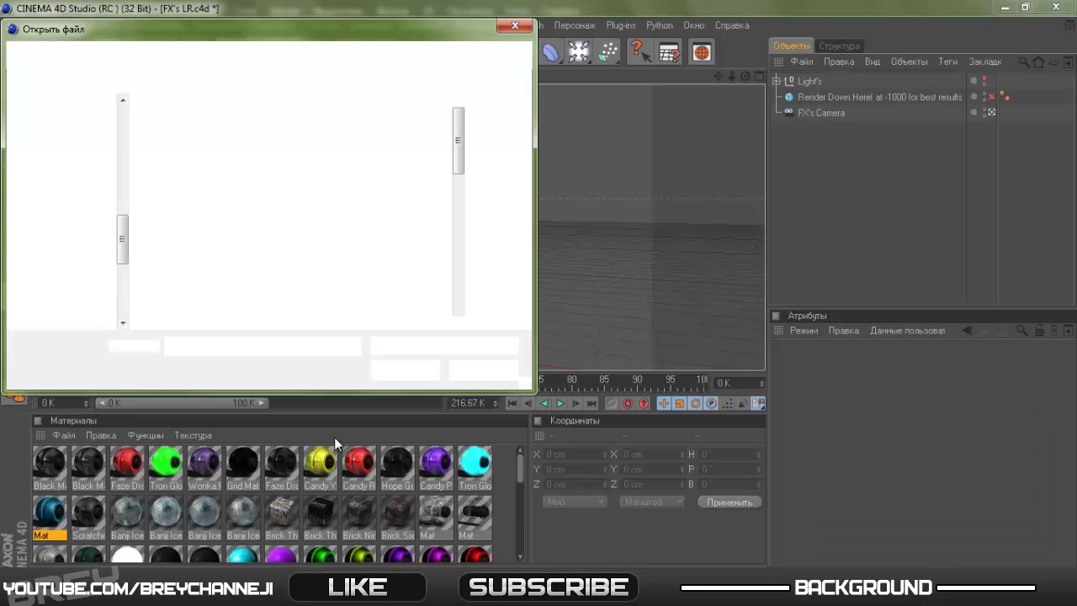
key("Return")
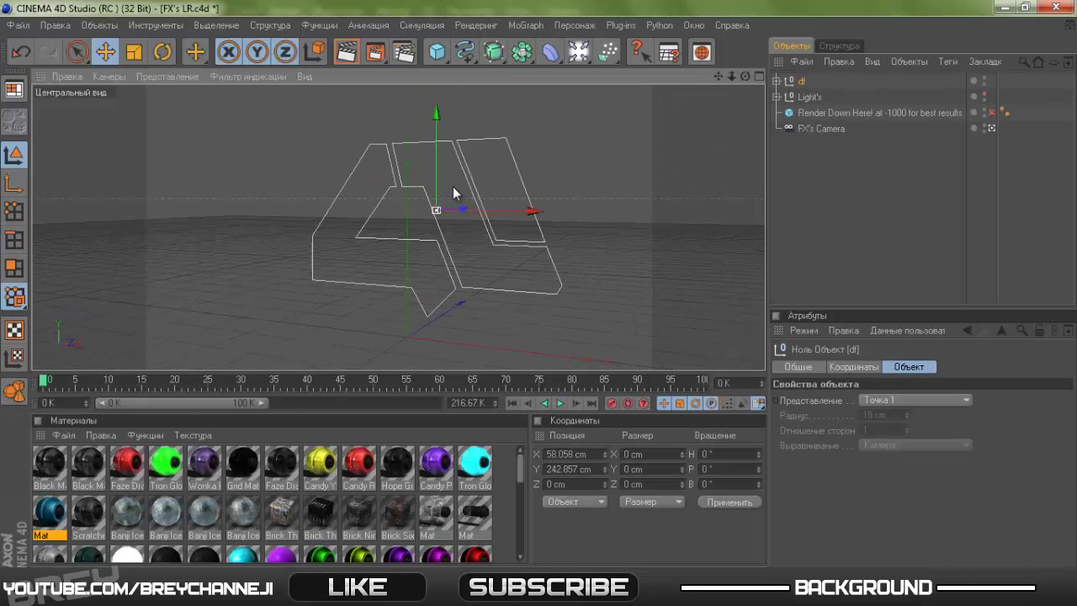
left_click_drag(494, 52, 515, 82)
left_click(964, 366)
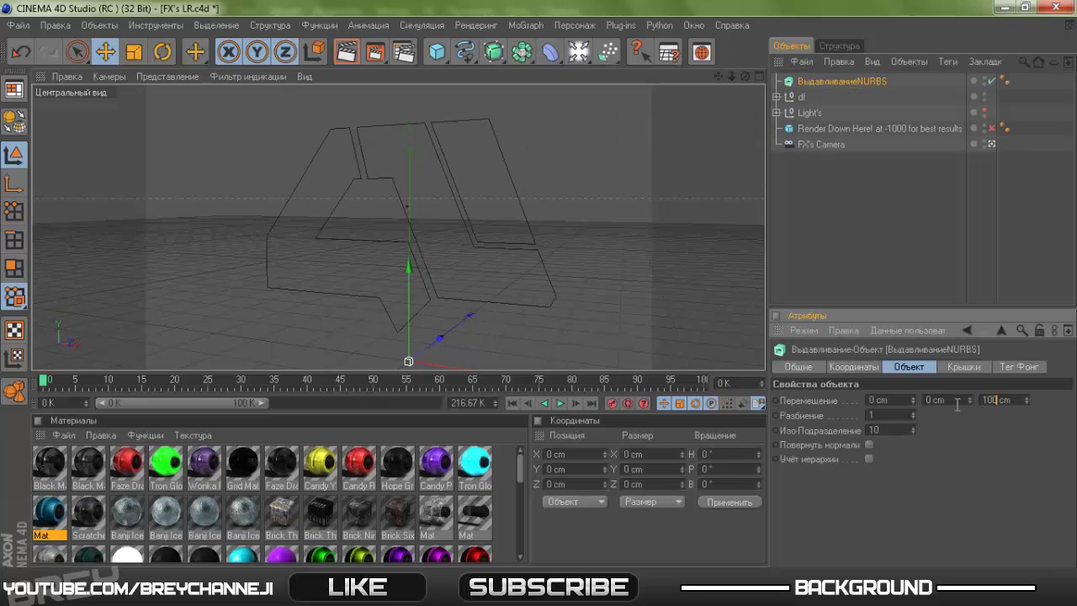
left_click(777, 96)
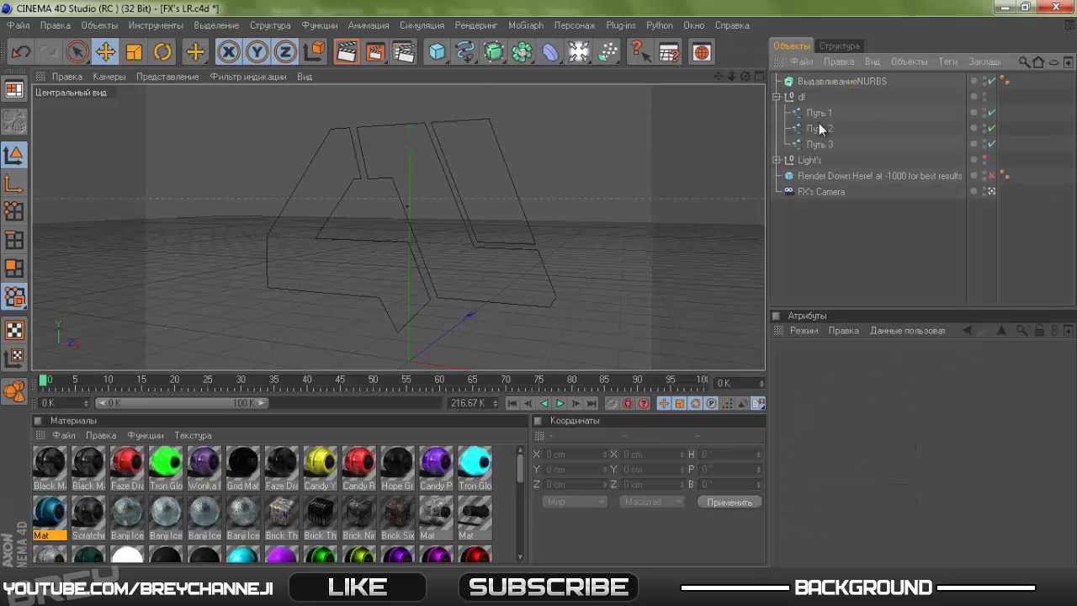
left_click(819, 113)
left_click(828, 80)
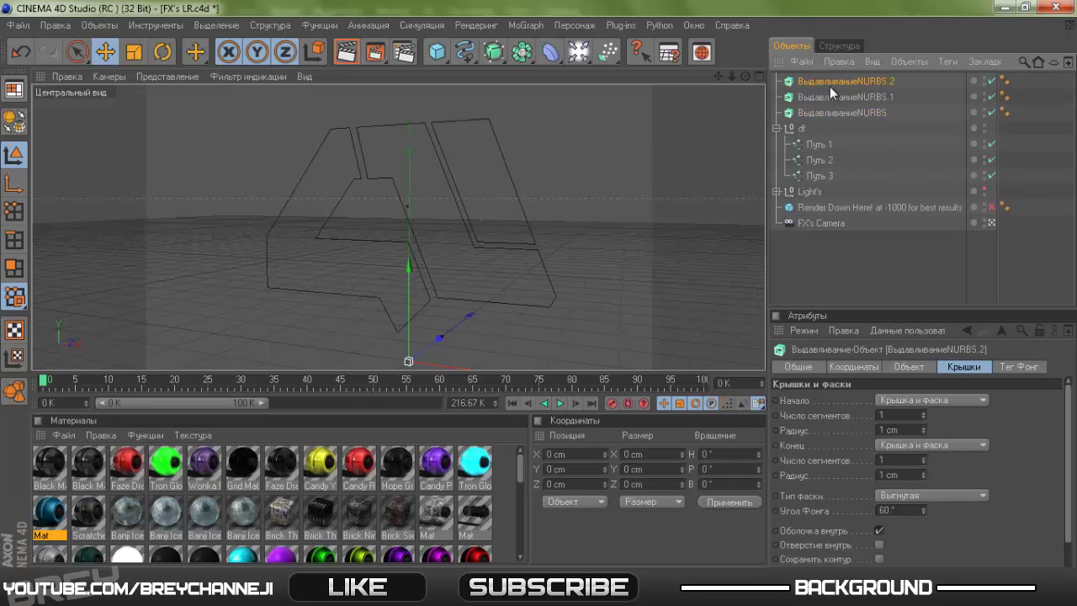
left_click(822, 160)
Group the three extrudes under a new Null object
right_click(1032, 177)
left_click(867, 483)
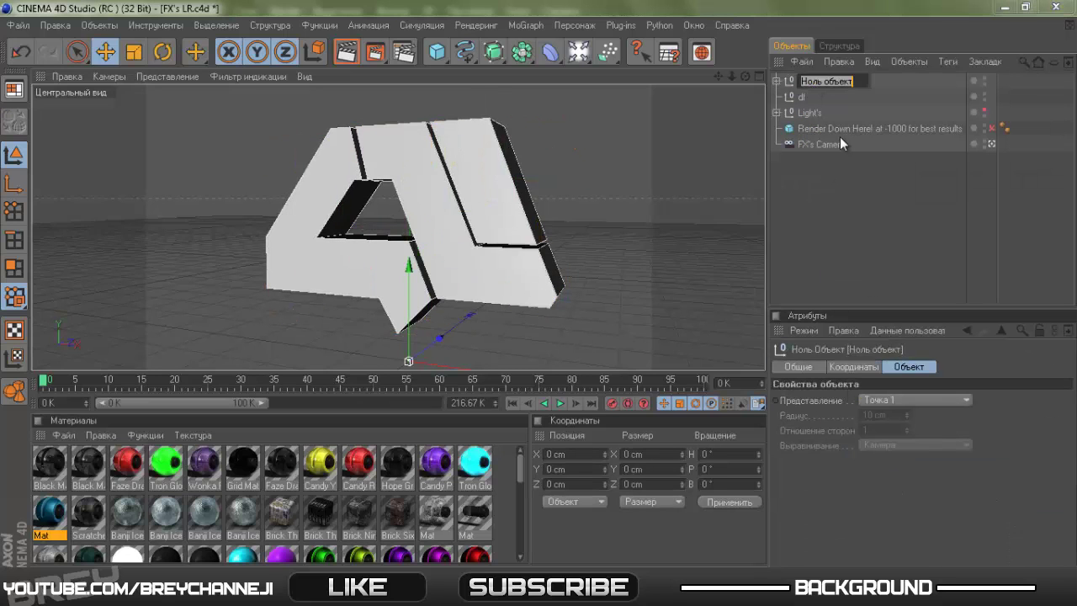
left_click(777, 82)
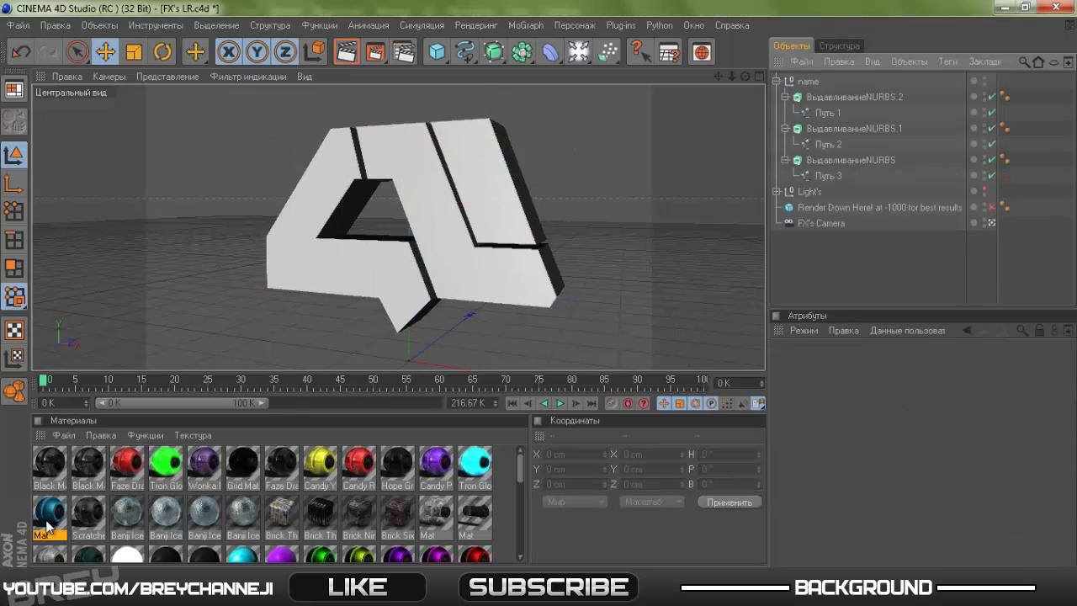
Apply the blue Mat material to two logo parts and render to the Picture Viewer
mouse_move(48, 526)
left_mouse_down()
mouse_move(311, 252)
mouse_move(497, 185)
left_mouse_up()
left_click(405, 52)
left_click(695, 16)
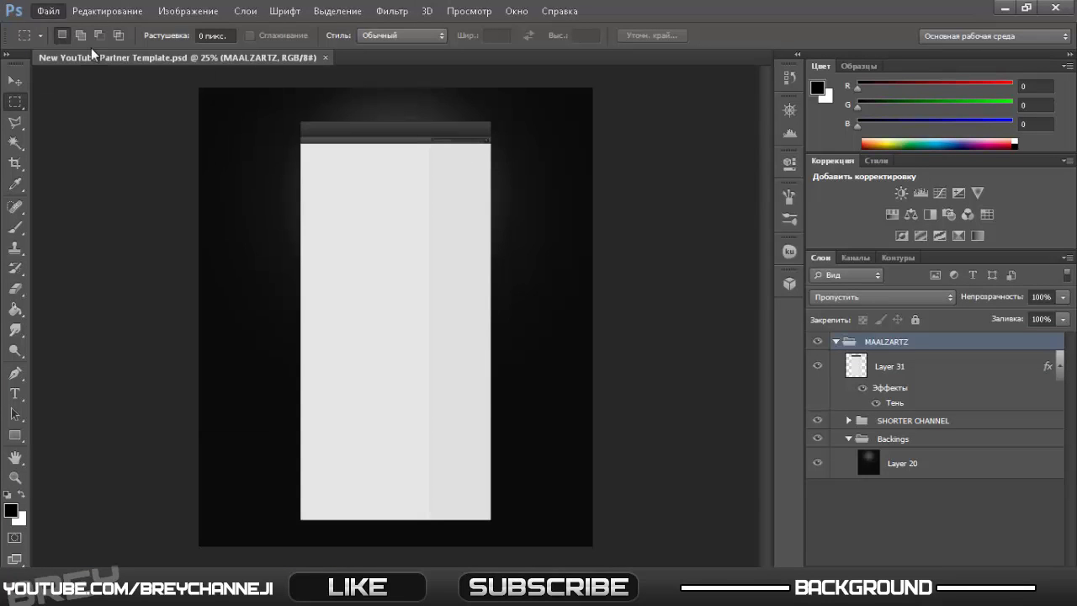
Open 1K Pack > FX's 1K Stocks.psd, show its Particles layers, and save the logo render as logo23
key("ctrl+o")
left_click(634, 109)
double_click(593, 509)
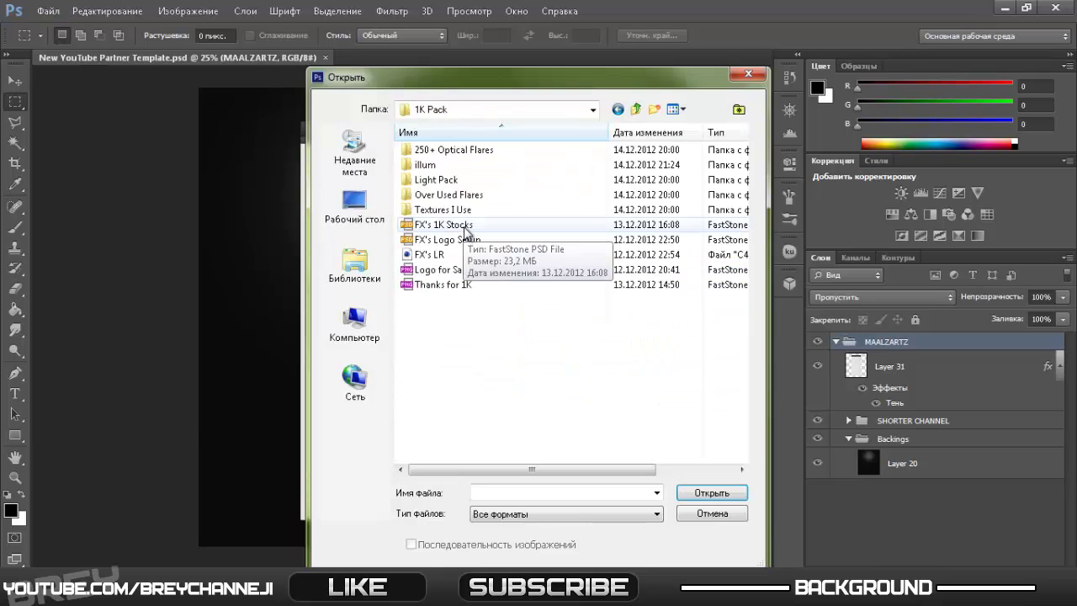
double_click(507, 224)
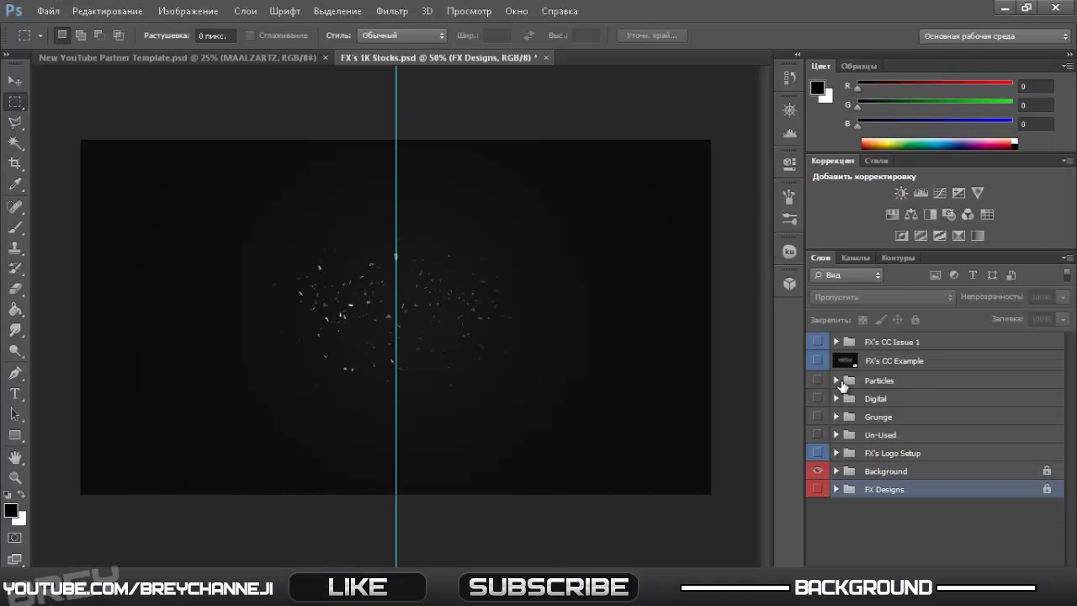
left_click(836, 380)
left_click_drag(817, 380, 820, 444)
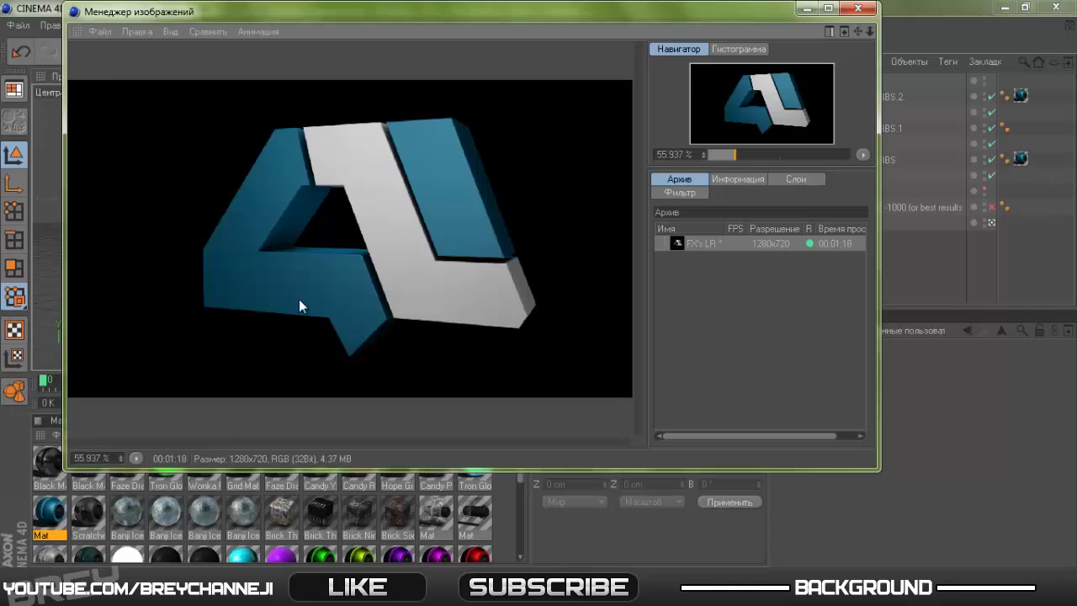
type("logo3")
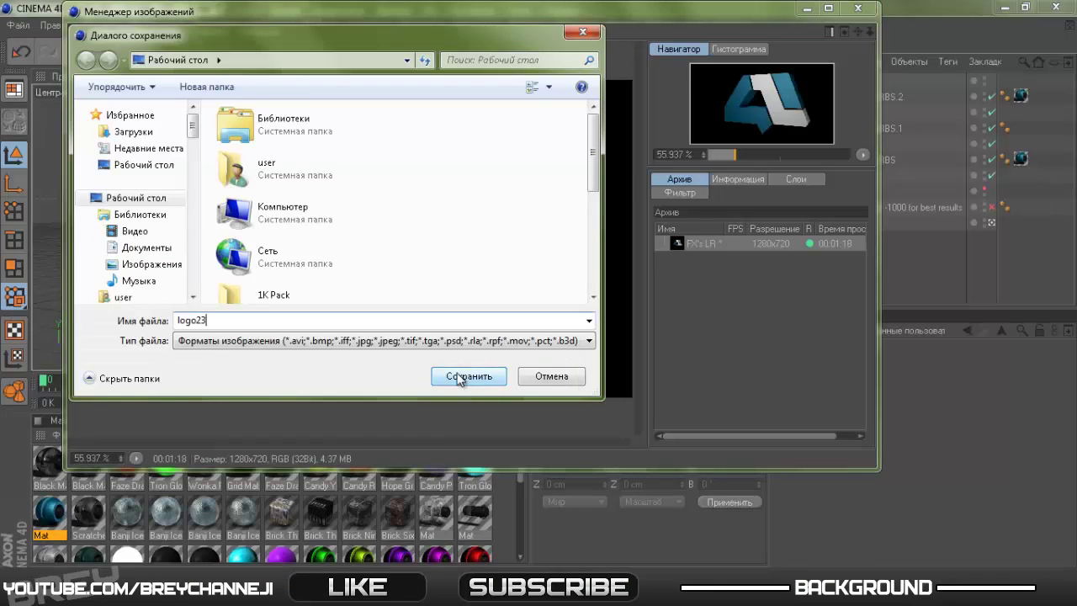
left_click(467, 375)
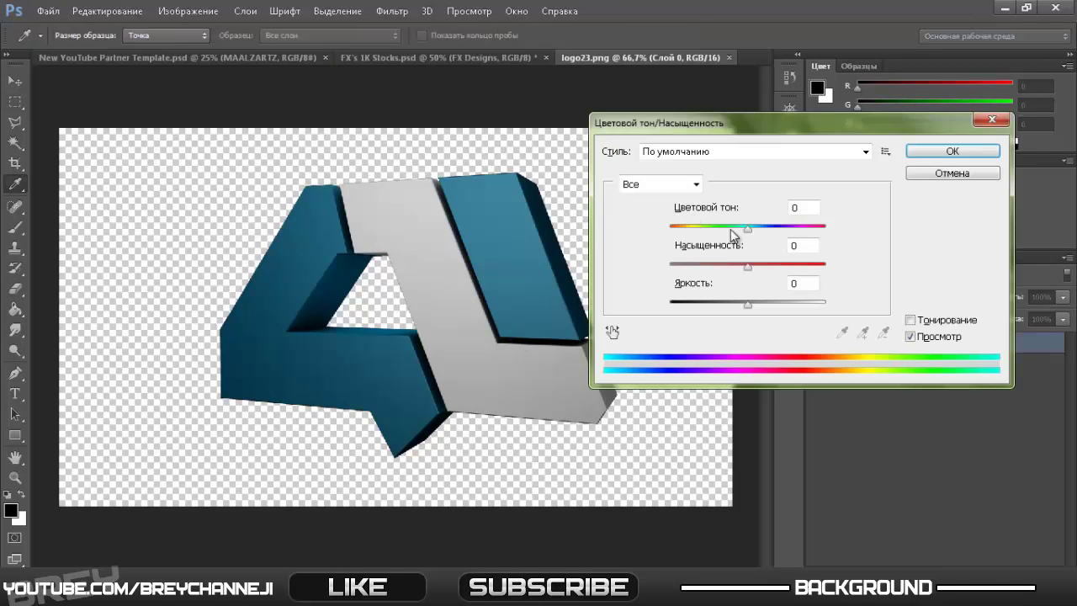
Shift the logo's hue to green and add a diagonal-squares Pattern Overlay at about 3% opacity
mouse_move(748, 227)
left_mouse_down()
mouse_move(688, 228)
mouse_move(699, 246)
left_mouse_up()
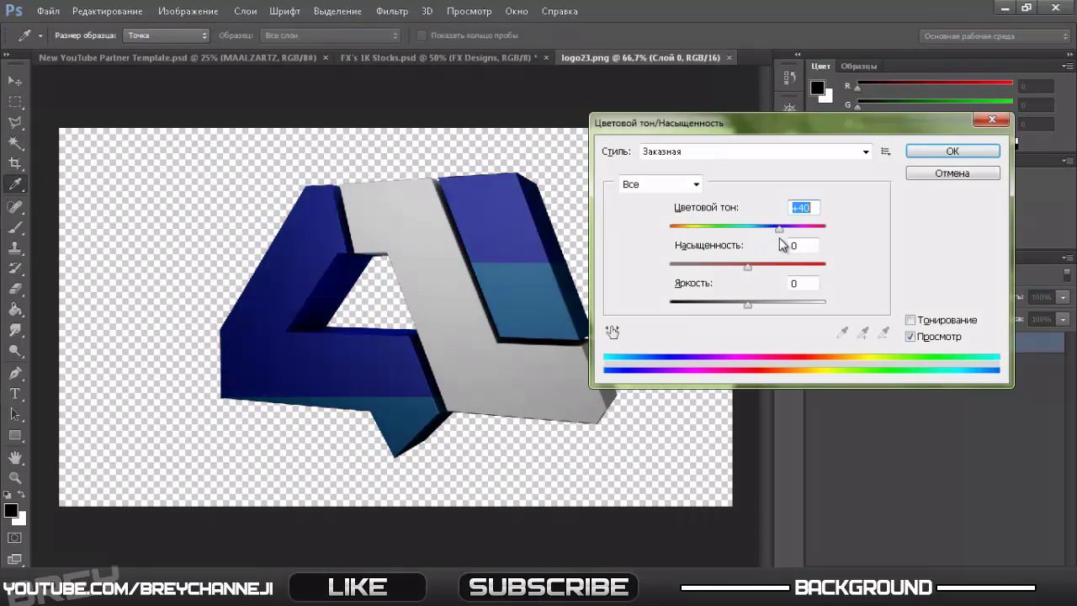
left_click(940, 158)
double_click(909, 345)
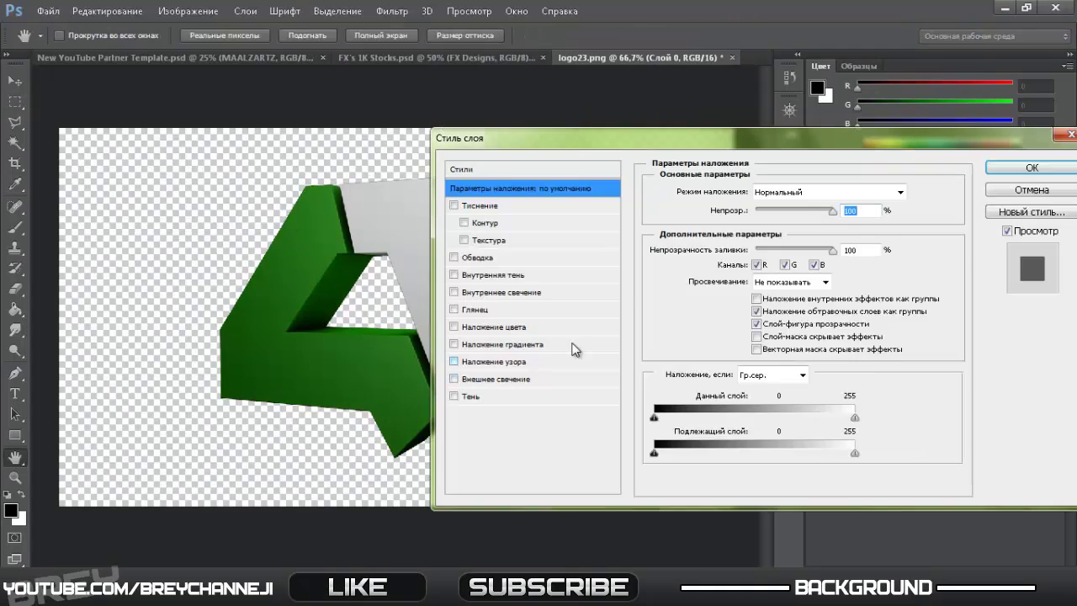
left_click(493, 362)
left_click(786, 245)
left_click(734, 294)
left_click(734, 347)
scroll(757, 336, "down", 2)
left_click(709, 321)
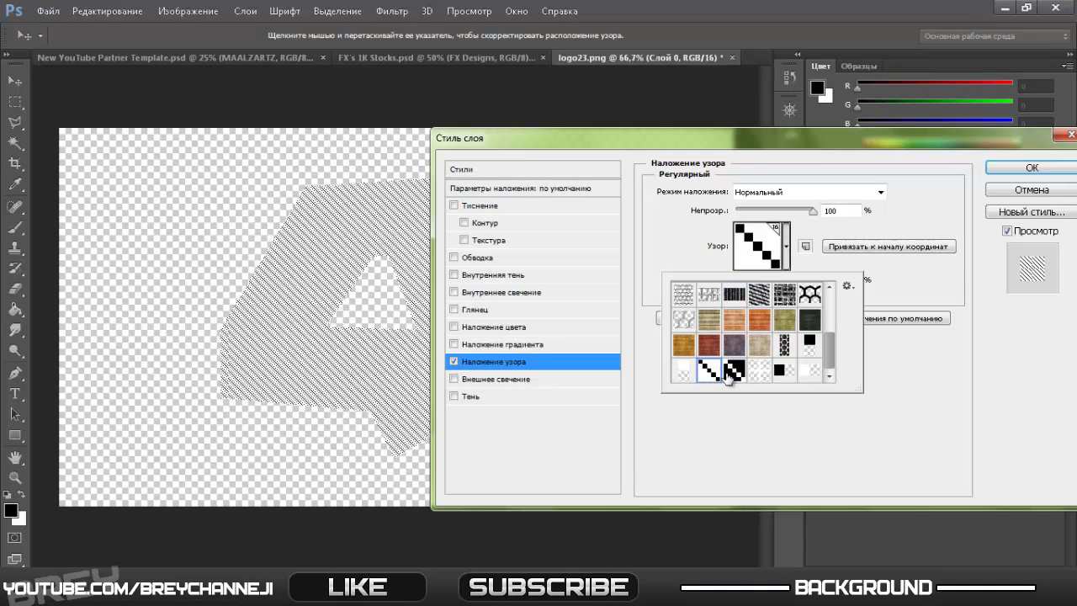
left_click_drag(812, 211, 739, 211)
key("Return")
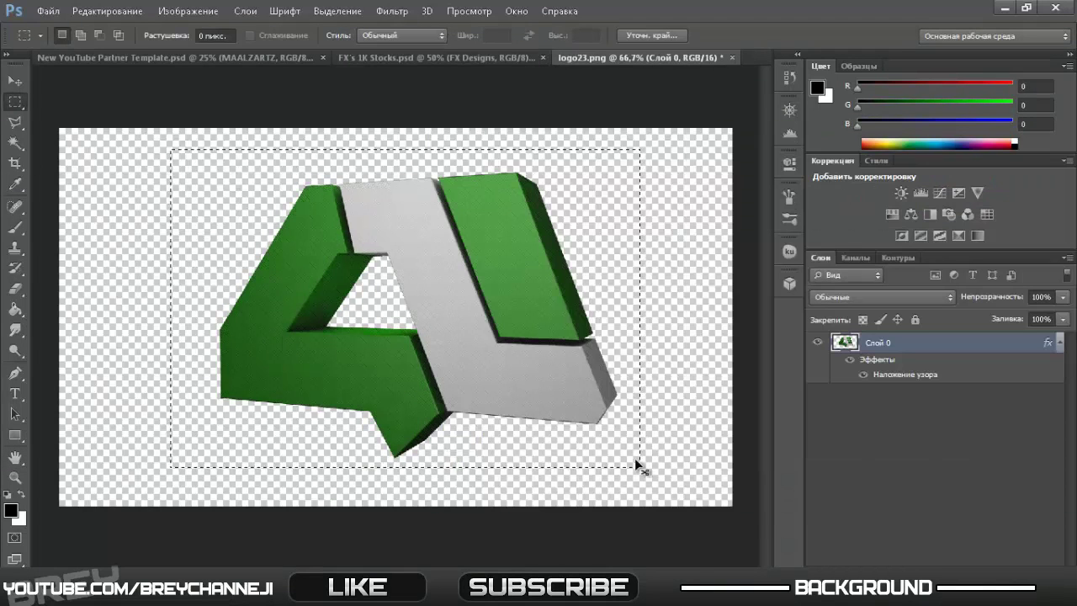
Copy the logo, close logo23.png, and paste it into the template's top banner area
key("ctrl+c")
key("ctrl+w")
left_click(541, 233)
key("ctrl+v")
left_click_drag(312, 250, 421, 135)
key("ctrl+plus")
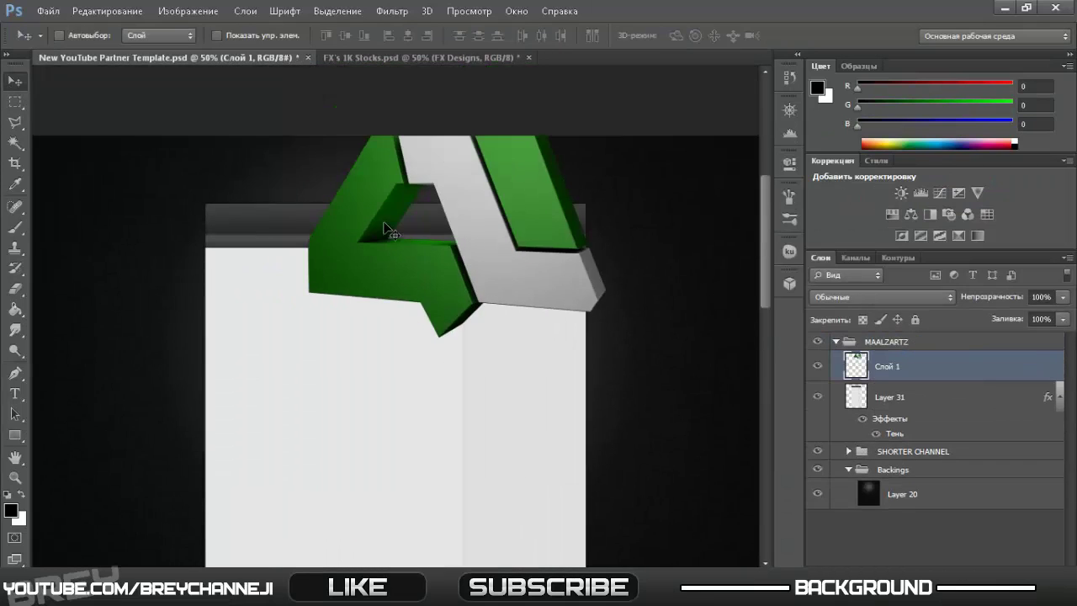
key("ctrl+plus")
Scale the pasted logo down to about a third of its size
key("ctrl+t")
mouse_move(649, 158)
left_mouse_down()
mouse_move(453, 202)
mouse_move(471, 181)
left_mouse_up()
key("Return")
key("ctrl+plus")
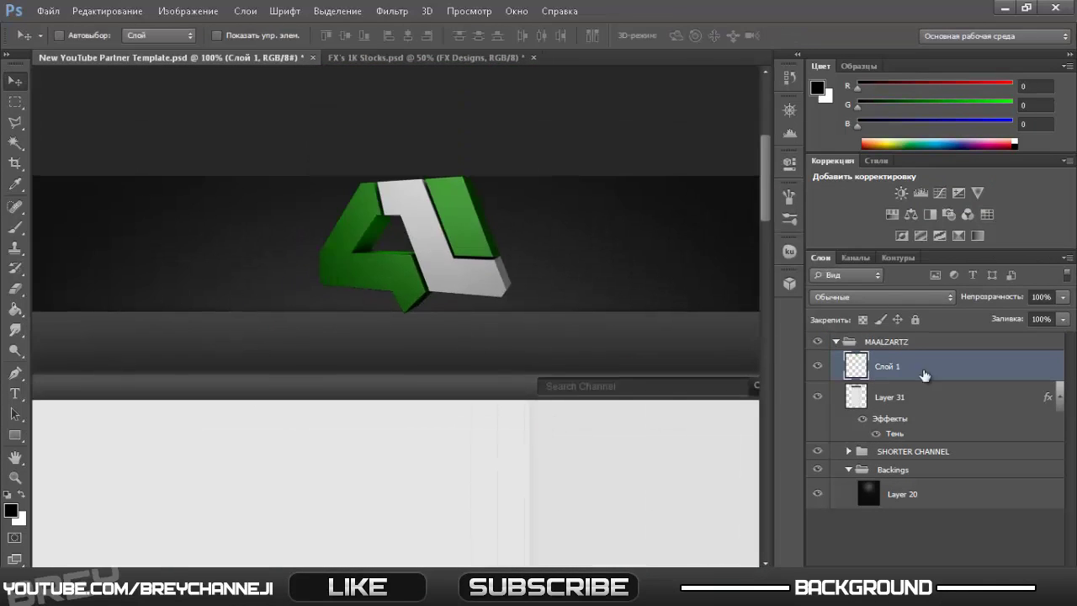
Move the logo layer below Layer 31 and give it a Drop Shadow
left_click_drag(888, 413, 901, 429)
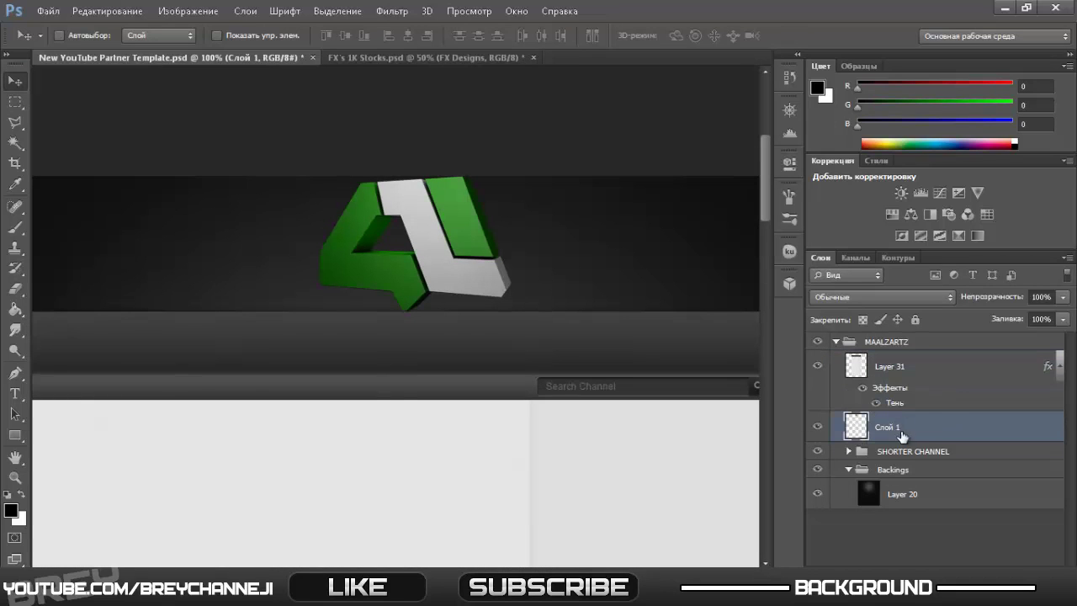
double_click(951, 430)
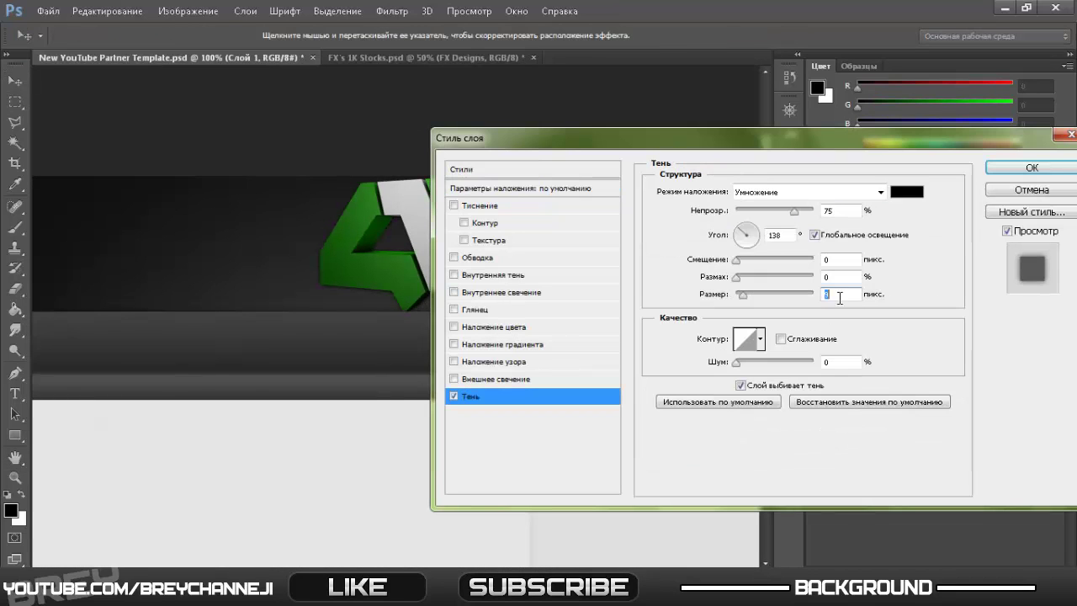
left_click(1031, 168)
left_click(425, 57)
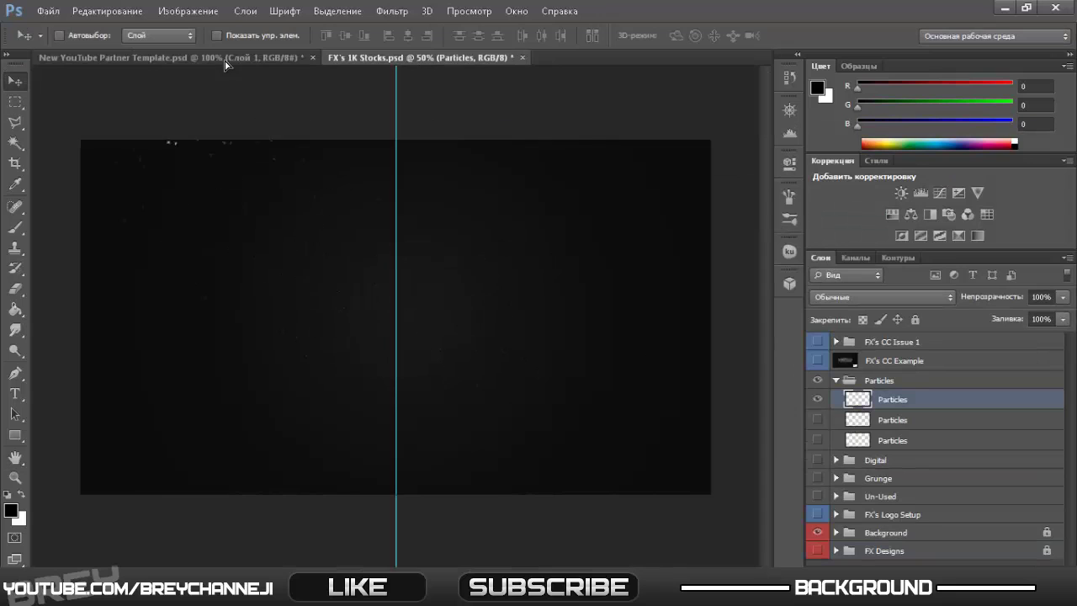
Copy two Particles layers into the template and place them below the logo layer
left_click_drag(225, 65, 360, 267)
key("ctrl+Tab")
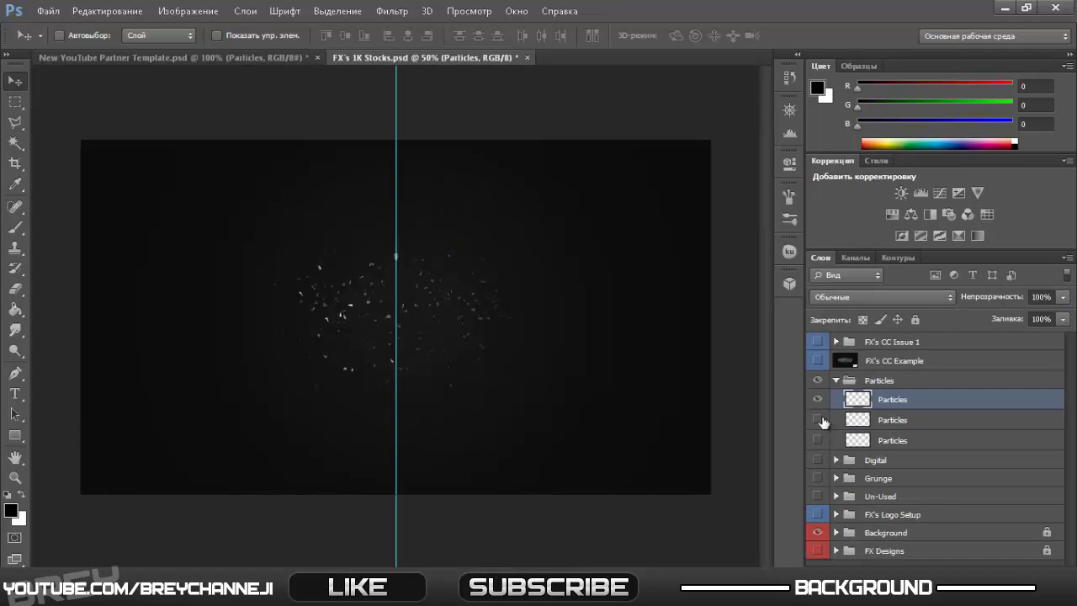
left_click_drag(820, 440, 367, 259)
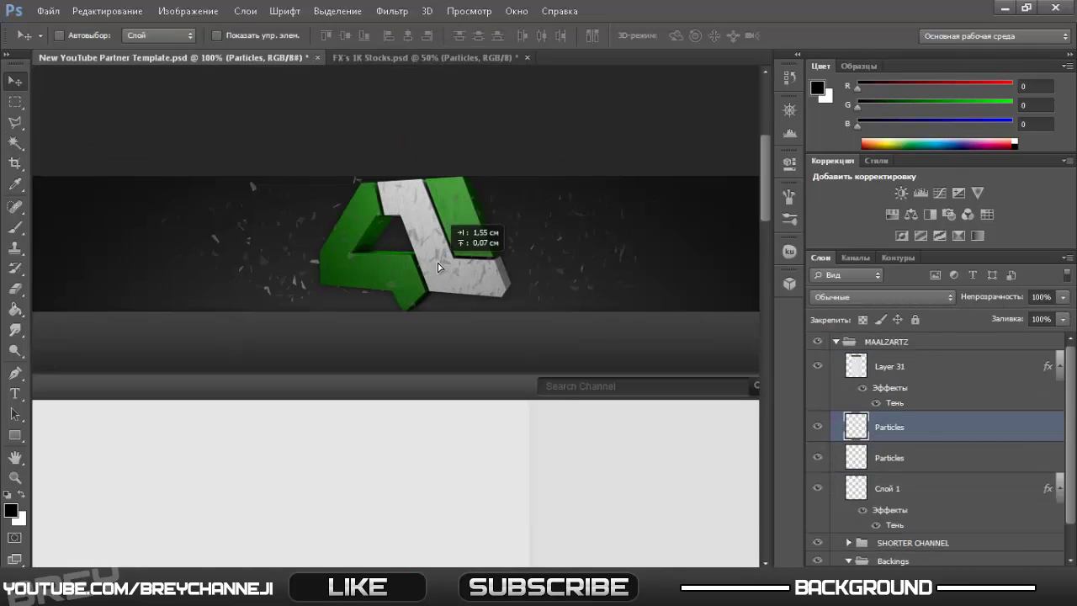
left_click_drag(928, 518, 928, 515)
In FX's 1K Stocks, hide Particles and preview the Digital group's Venty Stock layers
key("ctrl+Tab")
left_click(836, 380)
left_click(836, 398)
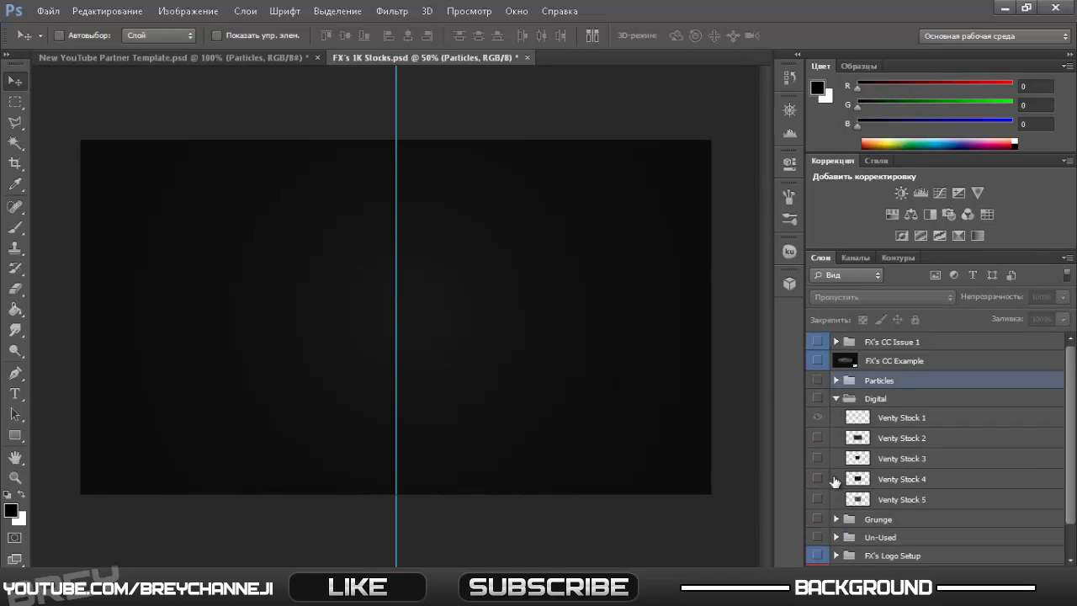
left_click(817, 418)
left_click(817, 438, "alt")
left_click(817, 398)
Copy the bottom Grunge texture into the template and lower its opacity to 22%
left_click(835, 416)
left_click(817, 496)
left_click(892, 497)
left_click_drag(180, 230, 334, 238)
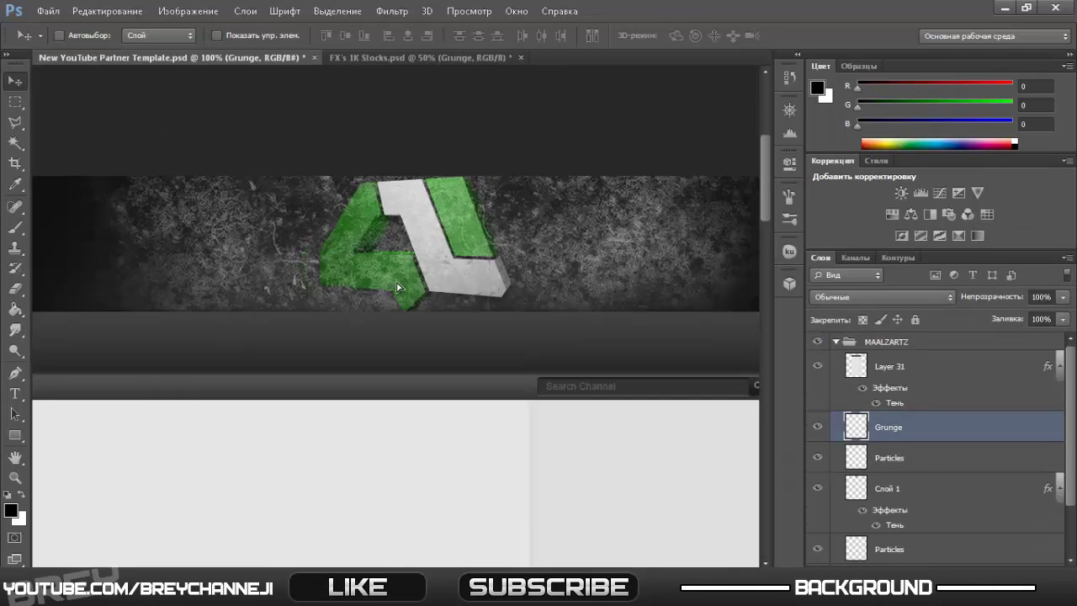
key("ctrl+minus")
left_click_drag(976, 296, 933, 321)
key("ctrl+plus")
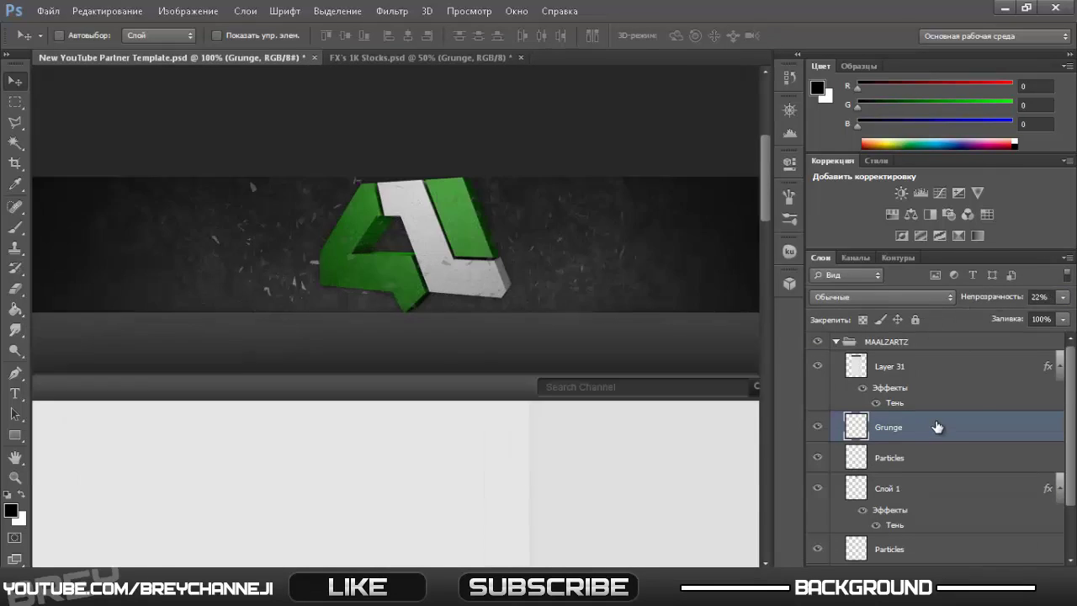
Show another Grunge texture layer and copy it into the banner template
left_click(421, 57)
left_click(817, 496)
left_click(817, 436)
left_click(892, 435)
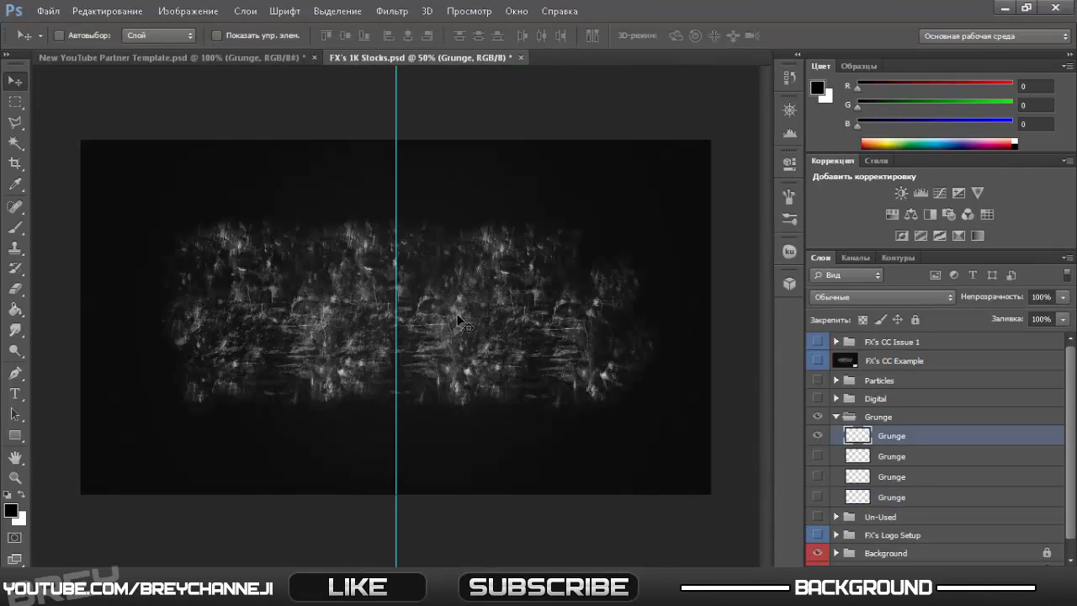
left_click_drag(395, 320, 381, 241)
Free-transform the second grunge texture to span the banner width
left_click(103, 11)
left_click(264, 305)
left_click_drag(391, 292, 519, 263)
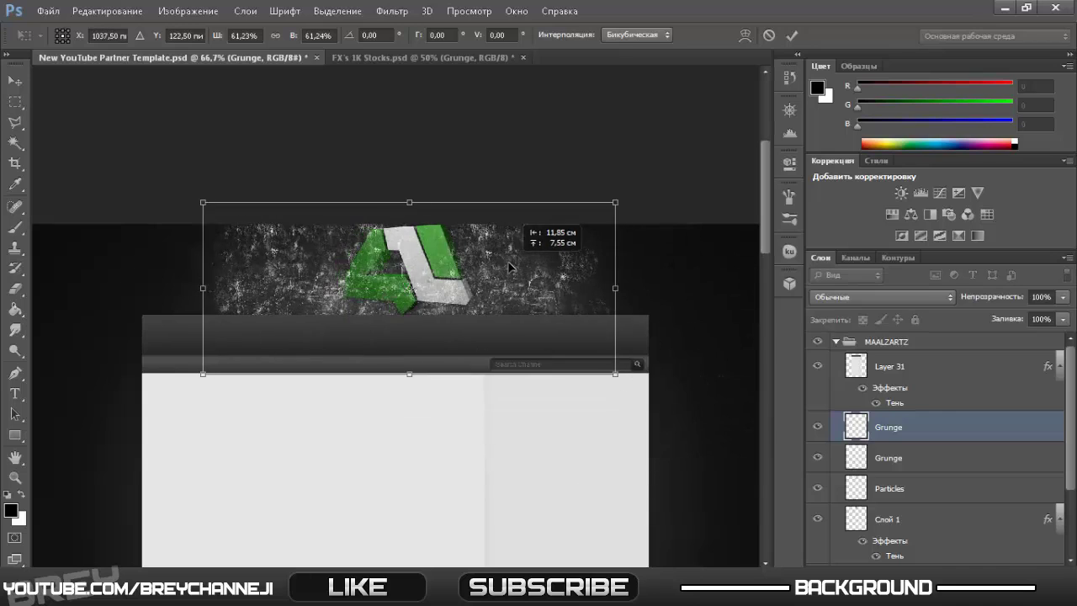
key("Return")
left_click_drag(976, 296, 934, 304)
key("ctrl+plus")
In the stock file, hide the Grunge group and expand FX's Logo Setup
left_click(420, 57)
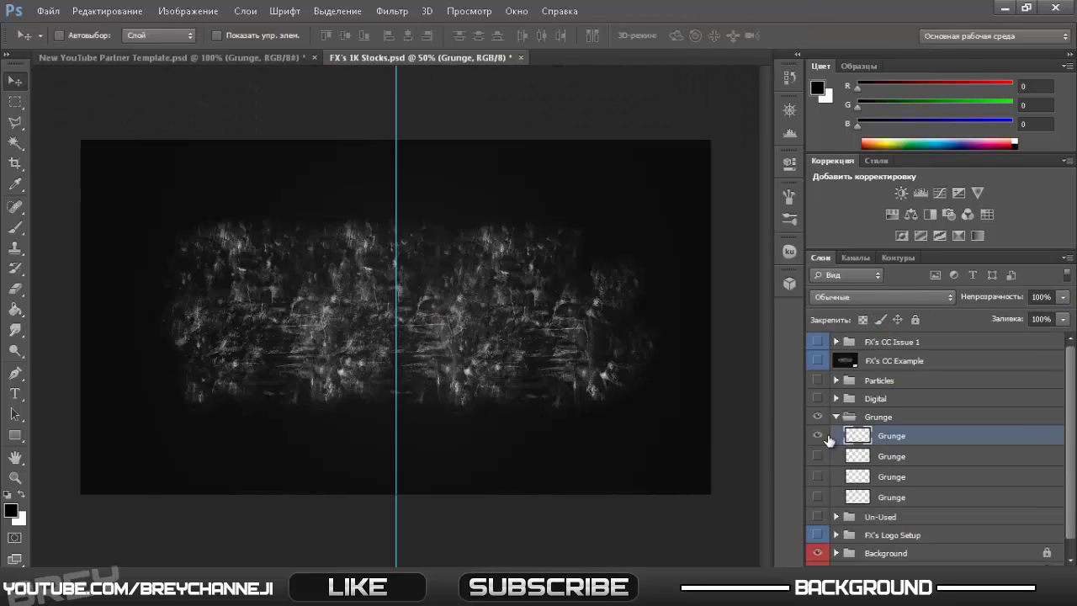
left_click(817, 440)
left_click(836, 453)
Copy the FX - blue flare from Light Flares into the banner template
left_click(849, 471)
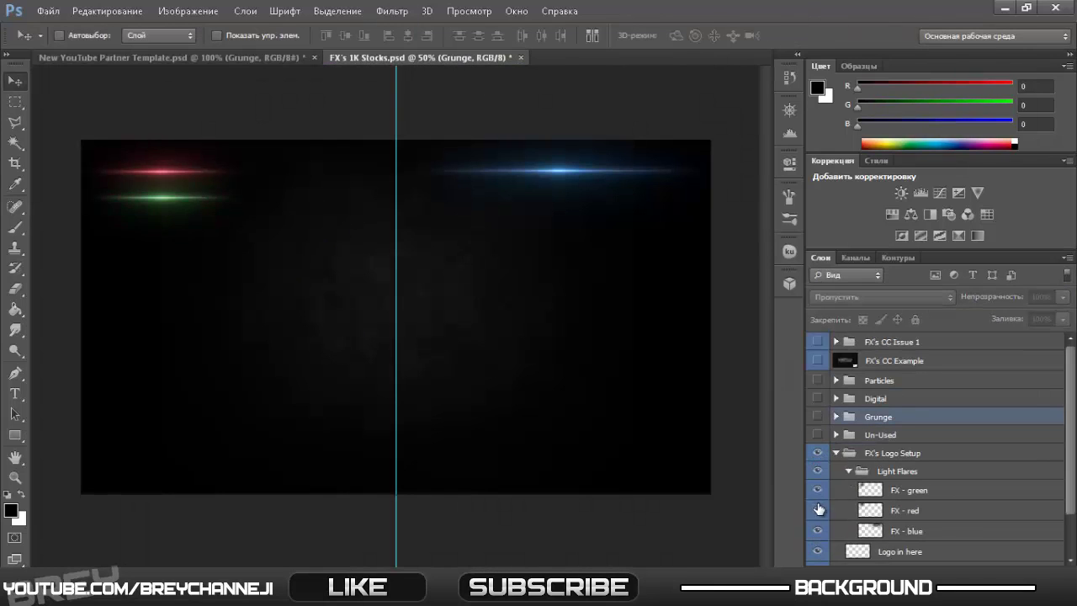
left_click(829, 531)
mouse_move(548, 308)
left_mouse_down()
mouse_move(358, 242)
mouse_move(431, 332)
mouse_move(446, 160)
left_mouse_up()
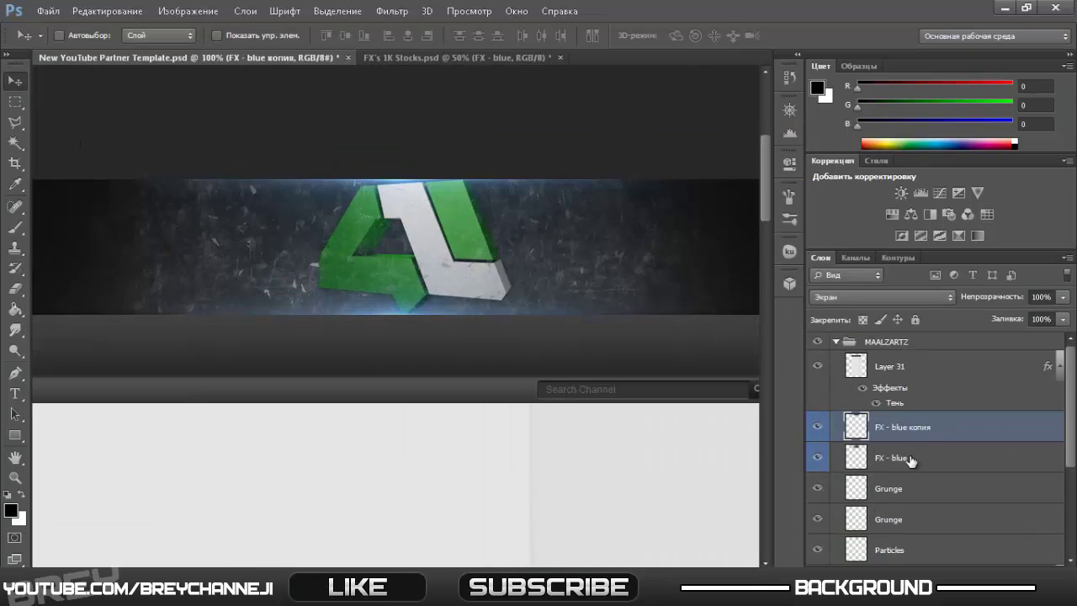
Select both blue flare layers, undo their accidental merge, and open Hue/Saturation for the flare
right_click(907, 455)
left_click(869, 450)
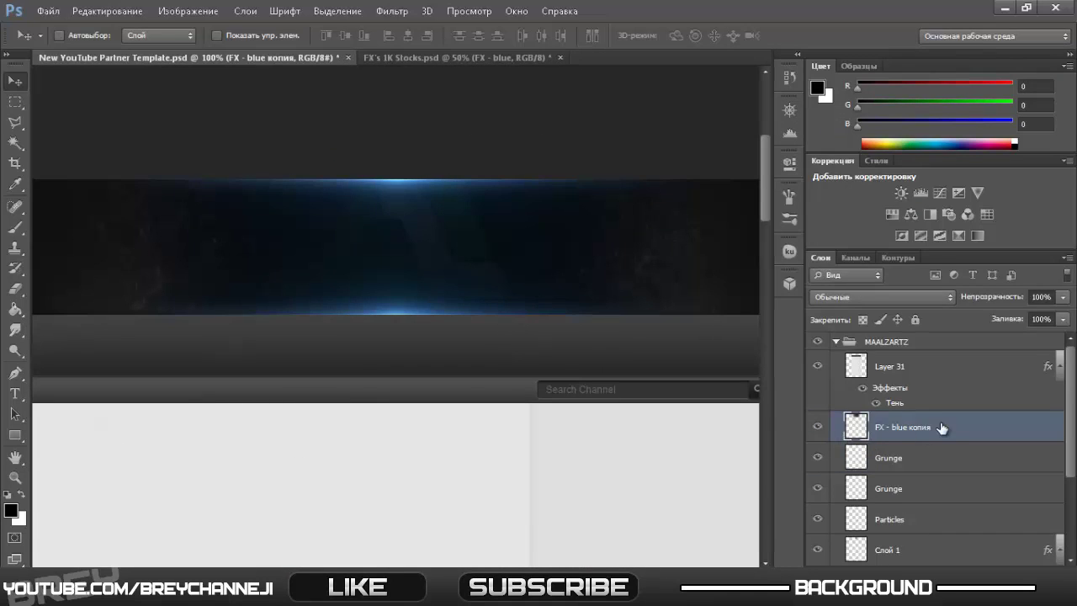
key("ctrl+z")
key("ctrl+u")
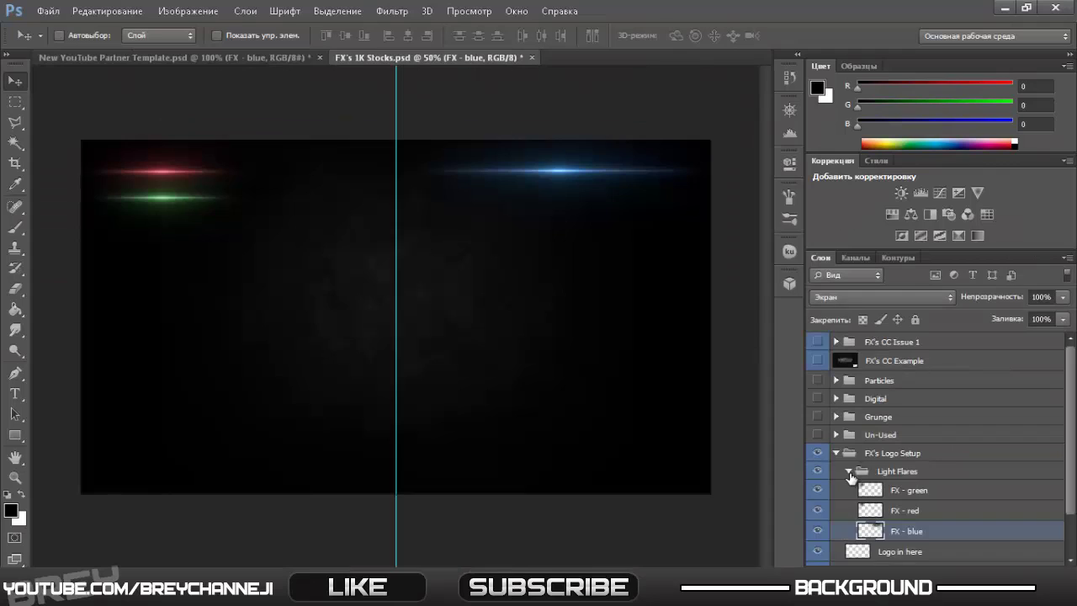
left_click(836, 453)
left_click(817, 452)
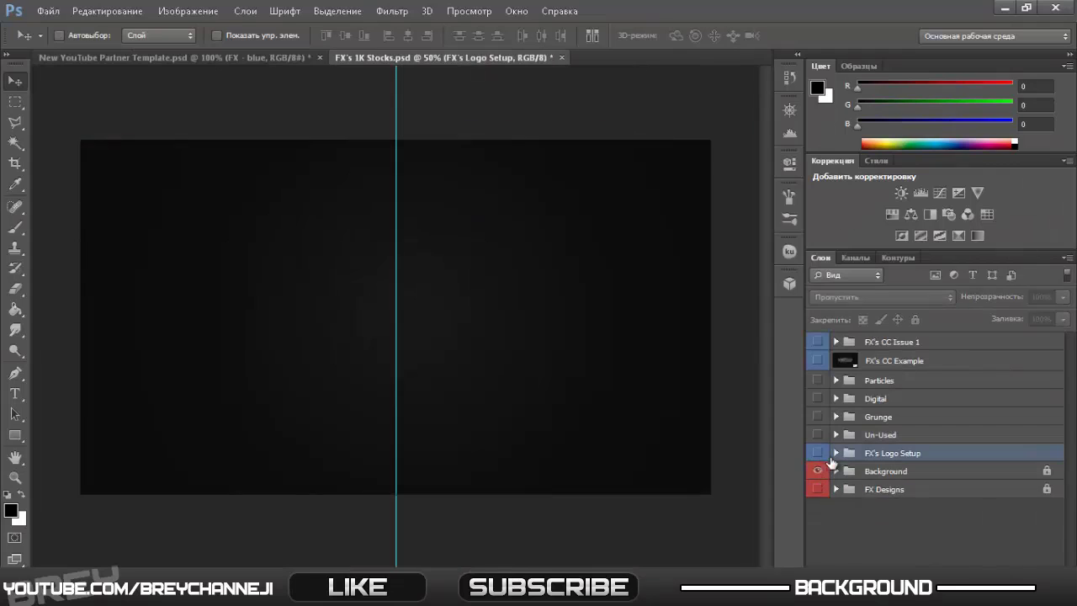
Bring the FX's CC Issue 1 group into the template at the top of the layers
left_click(867, 341)
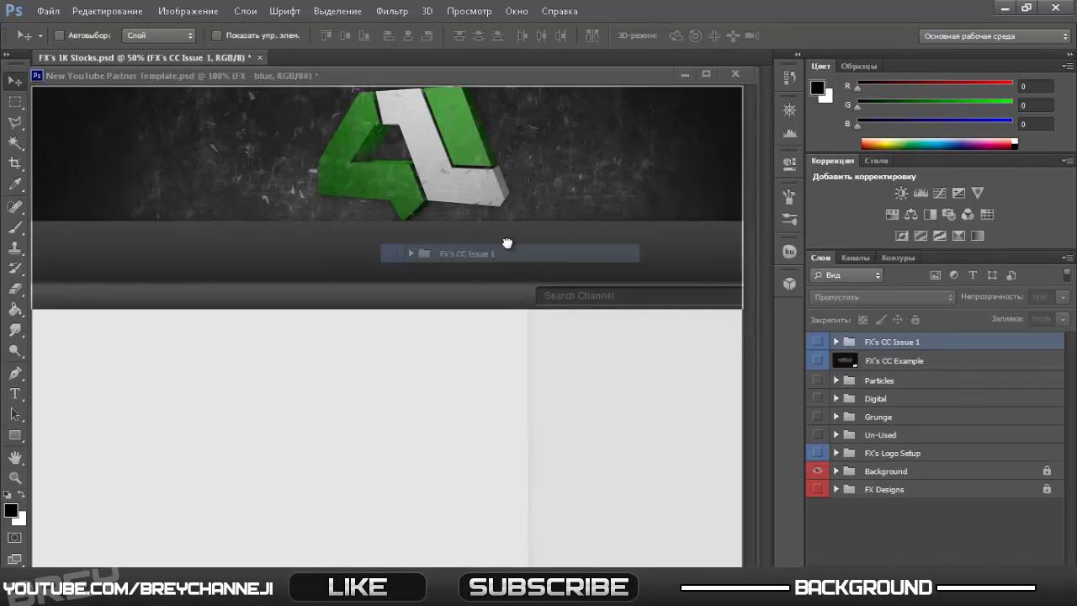
left_click_drag(262, 62, 505, 240)
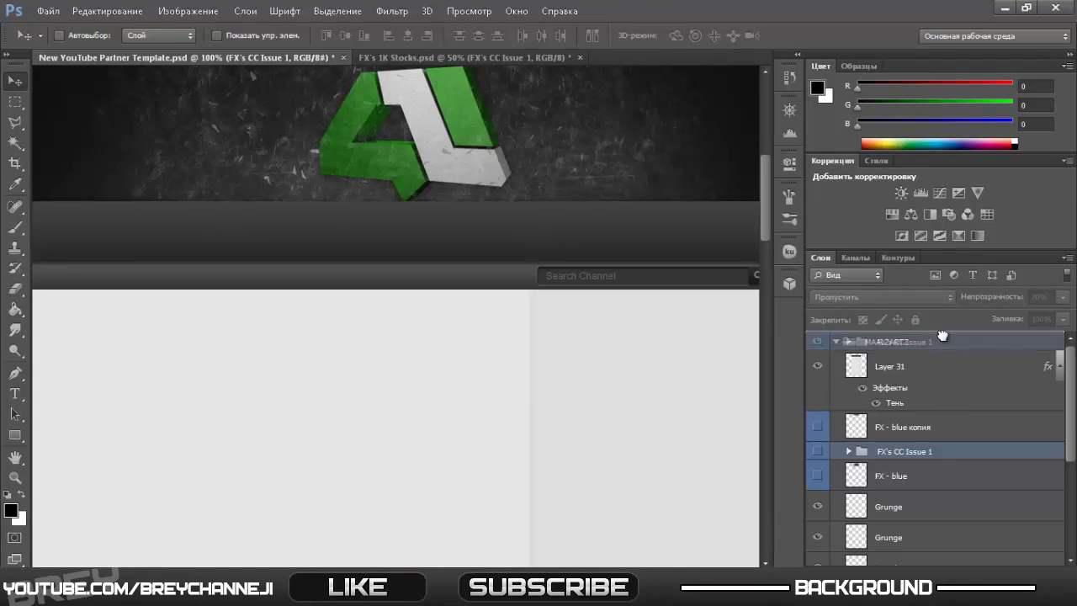
left_click_drag(943, 335, 943, 340)
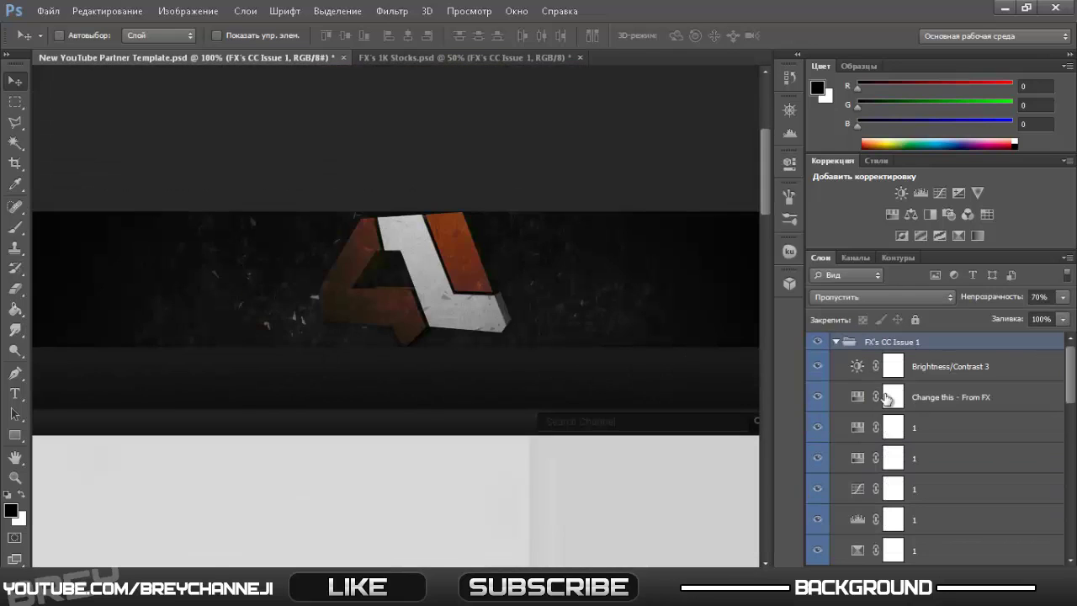
Toggle the CC Issue 1 colour-correction layers on and off to test their effect
left_click(815, 461)
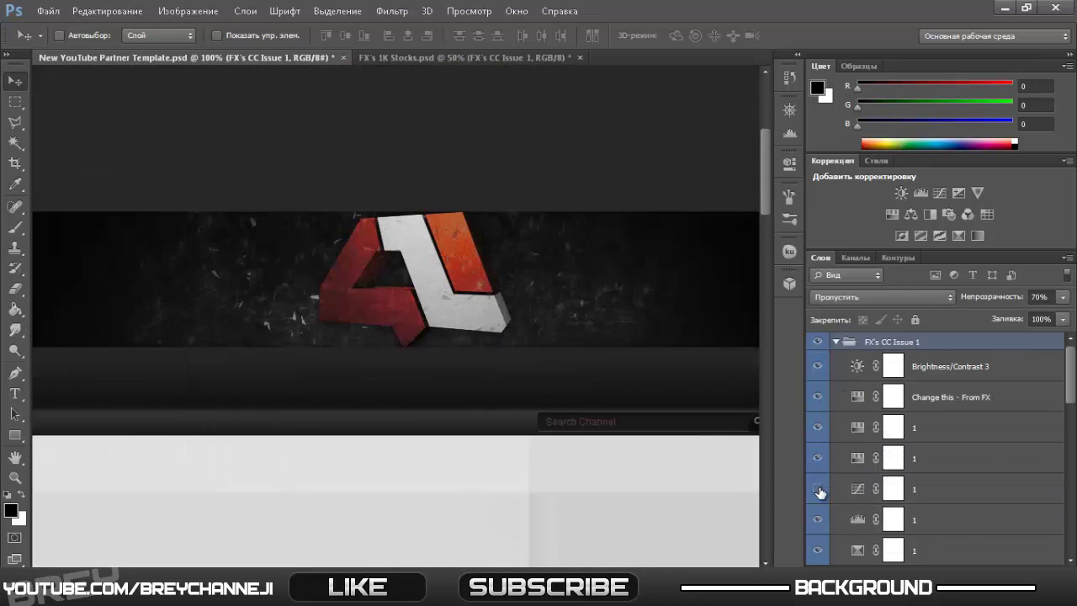
left_click(823, 520)
scroll(816, 560, "down", 2)
left_click(820, 527)
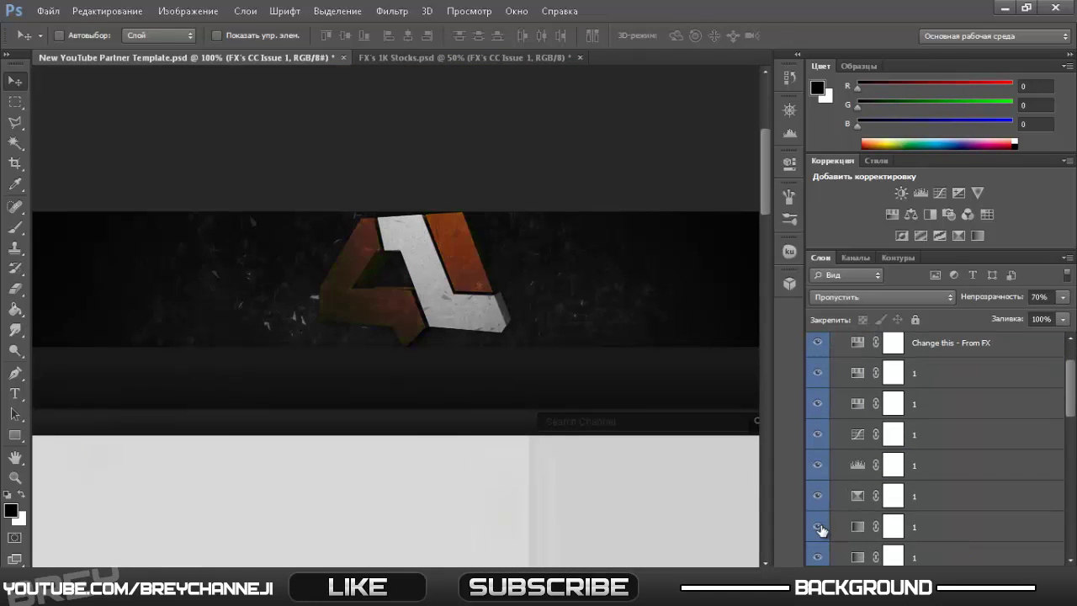
left_click(821, 528)
scroll(818, 513, "down", 3)
left_click(817, 502)
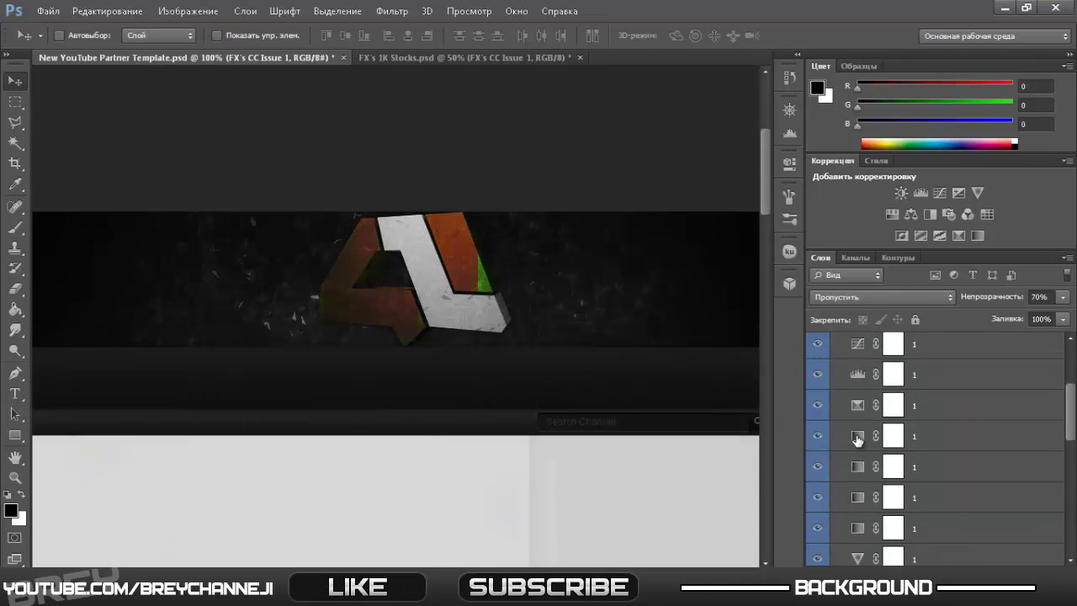
Set the Gradient Map to the Pink 6 - 3D preset, turning the logo purple
double_click(857, 438)
left_click(593, 205)
scroll(873, 238, "down", 2)
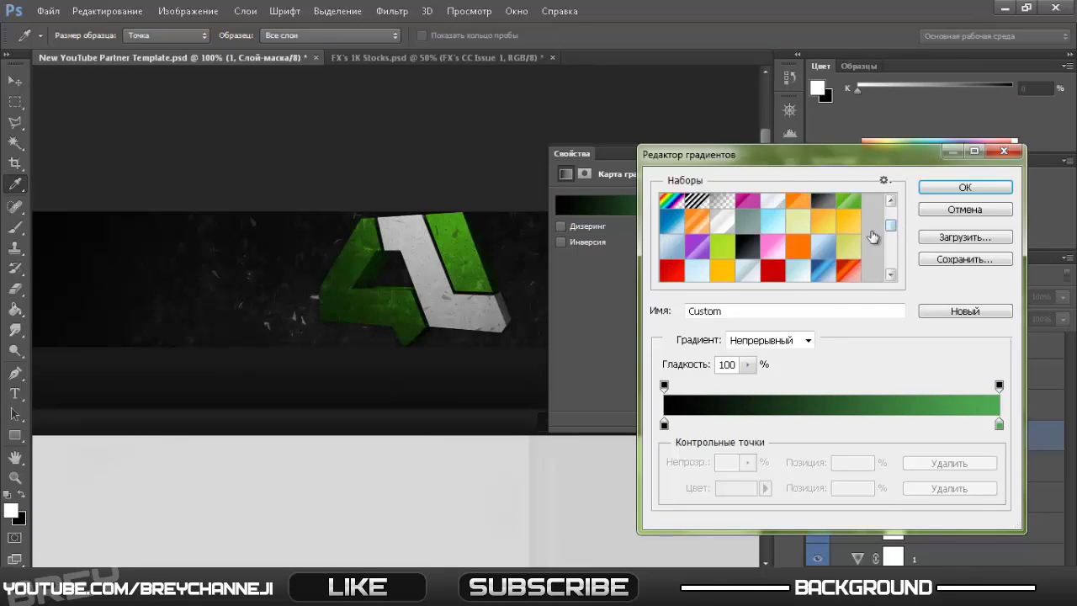
left_click(670, 270)
scroll(757, 244, "down", 1)
left_click(758, 244)
scroll(758, 244, "down", 1)
left_click(748, 221)
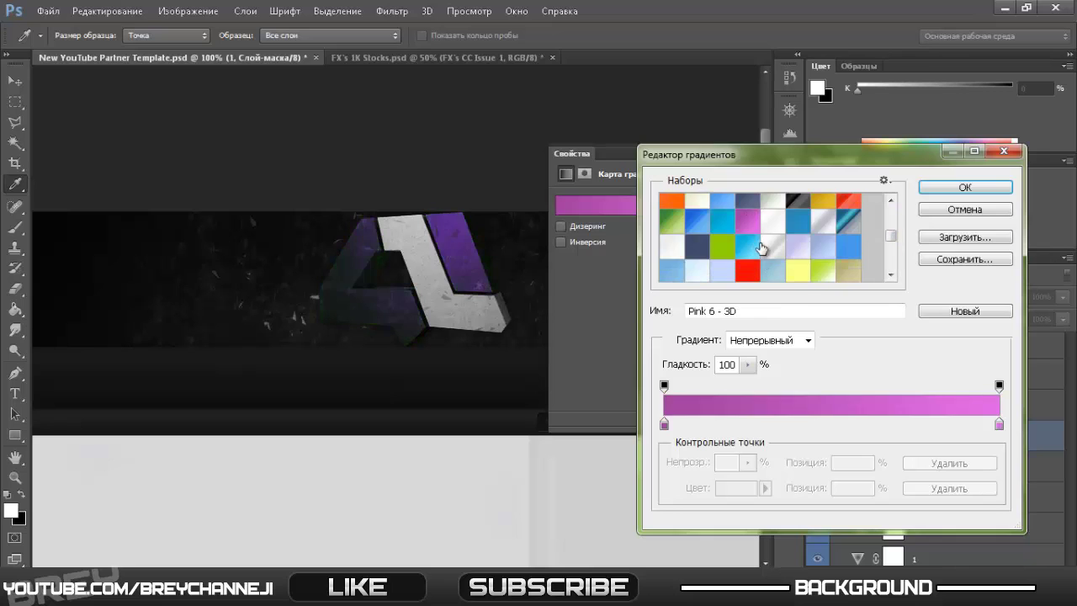
scroll(761, 246, "up", 1)
key("Return")
Open Brey EXCLUSIVE PACK.psd from the Brey Exclusiv Pack v2 folder
key("v")
key("ctrl+Tab")
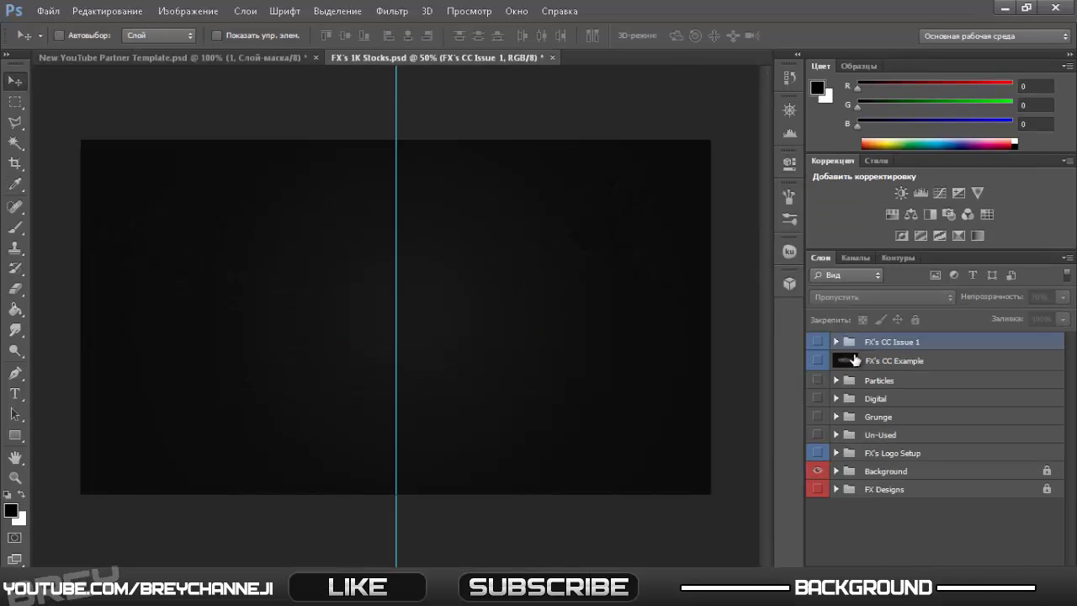
key("ctrl+o")
scroll(539, 336, "down", 5)
double_click(457, 447)
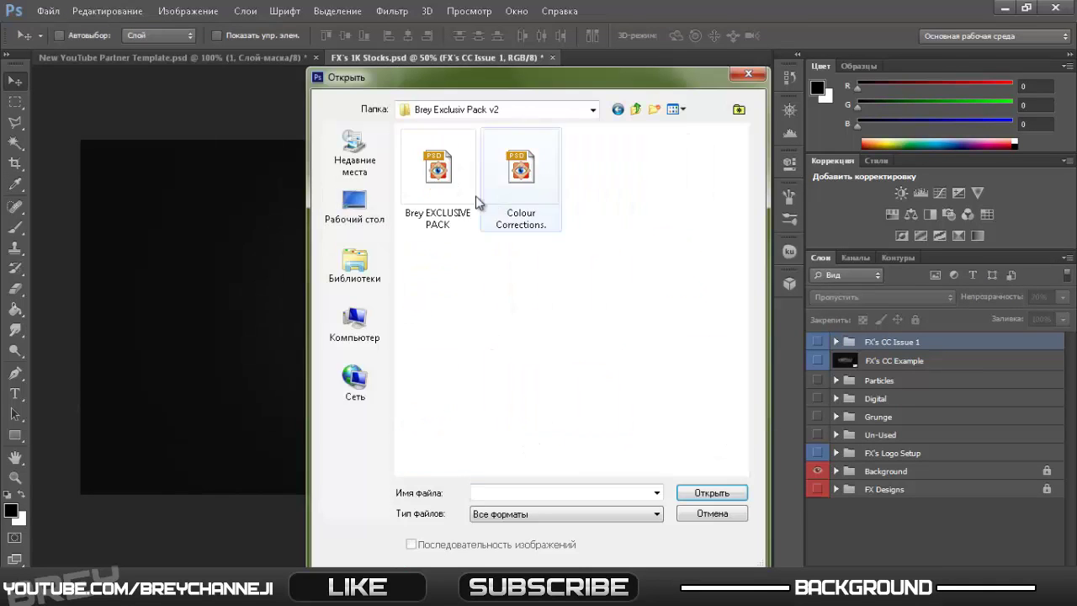
double_click(517, 180)
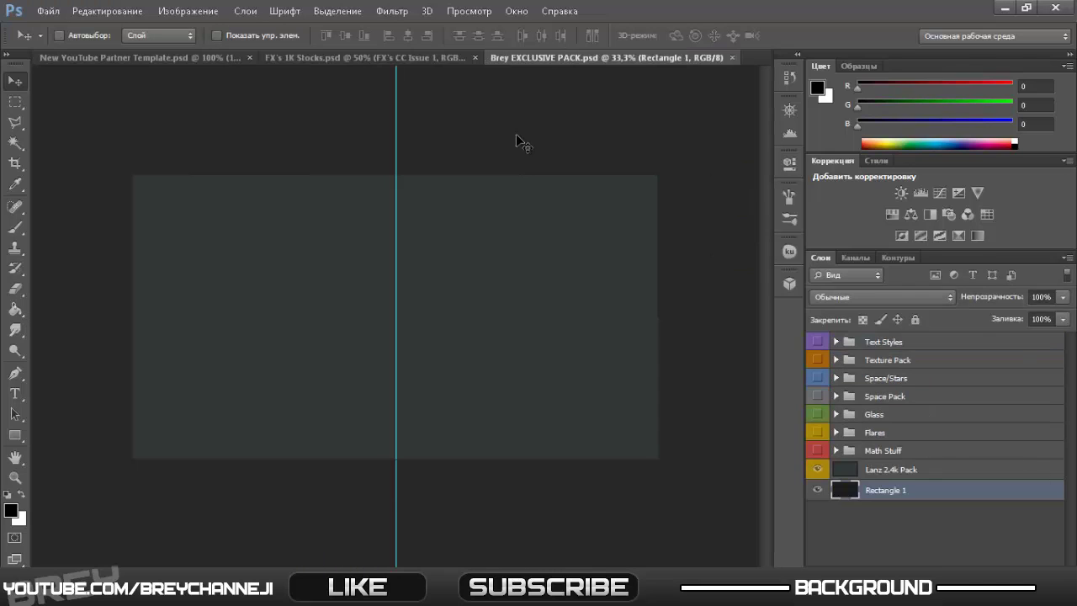
Reveal the Texture Pack group and copy Layer 12 into the YouTube banner template
left_click(816, 343)
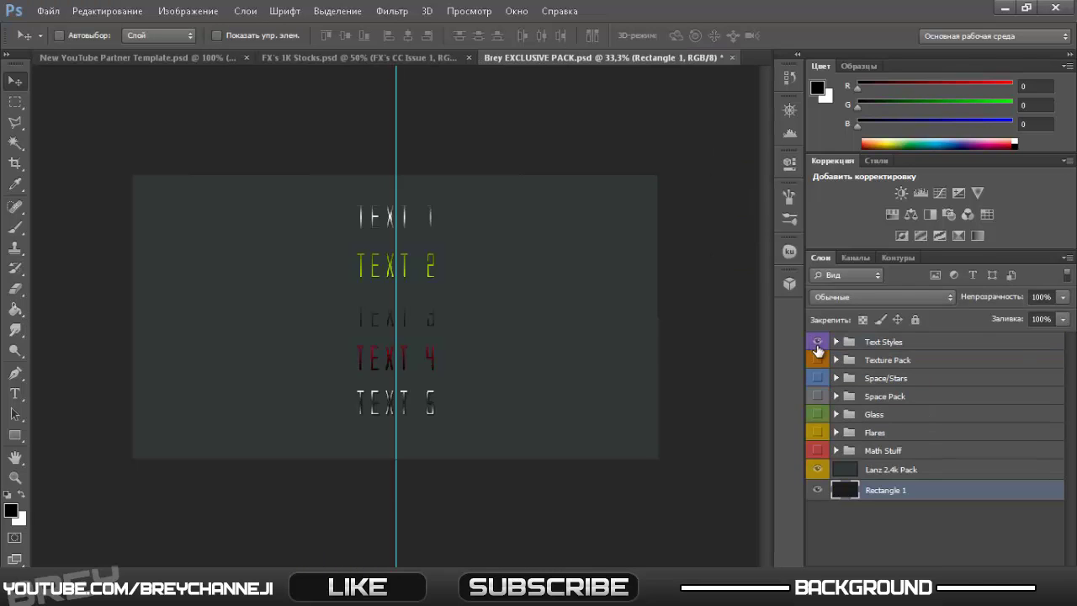
left_click(836, 360)
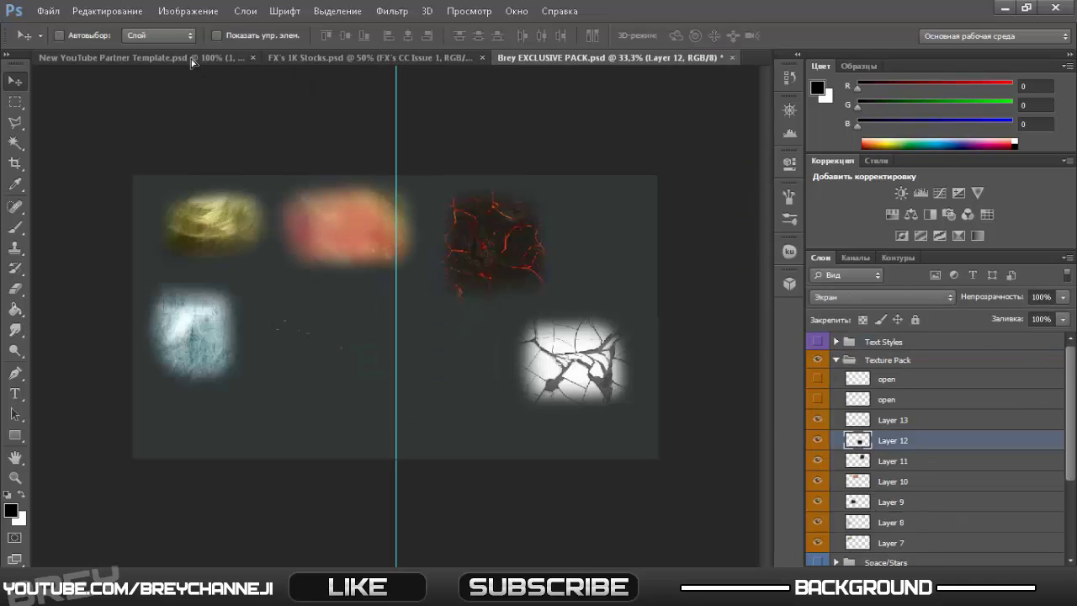
left_click_drag(192, 63, 27, 95)
scroll(919, 471, "up", 5)
Copy the Layer 12 and Layer 9 textures from the Brey EXCLUSIVE PACK into the banner template
scroll(919, 437, "up", 5)
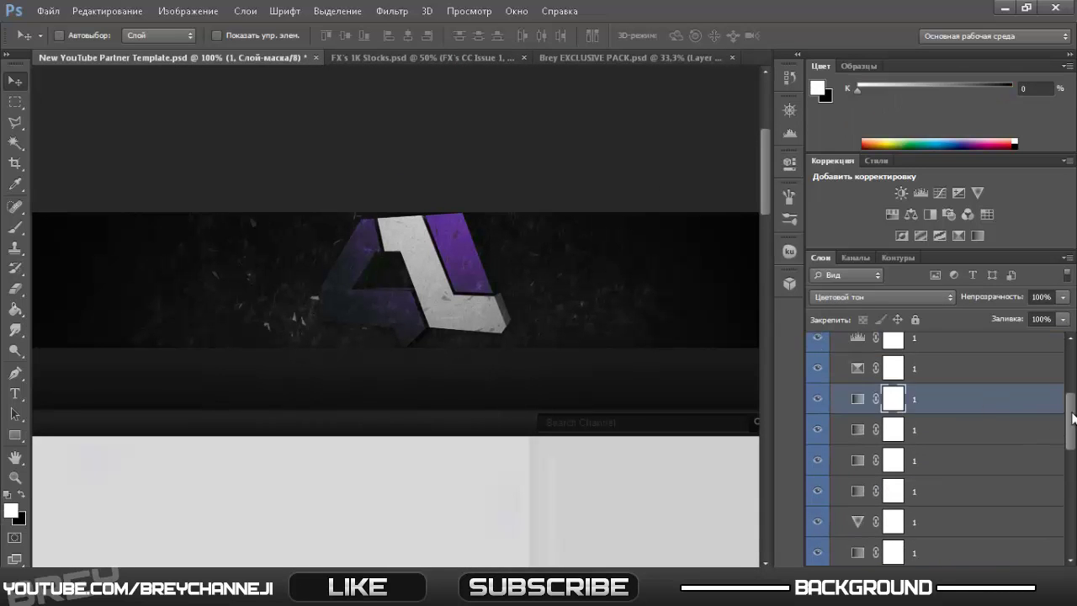
left_click(835, 342)
scroll(894, 381, "down", 2)
left_click(888, 454)
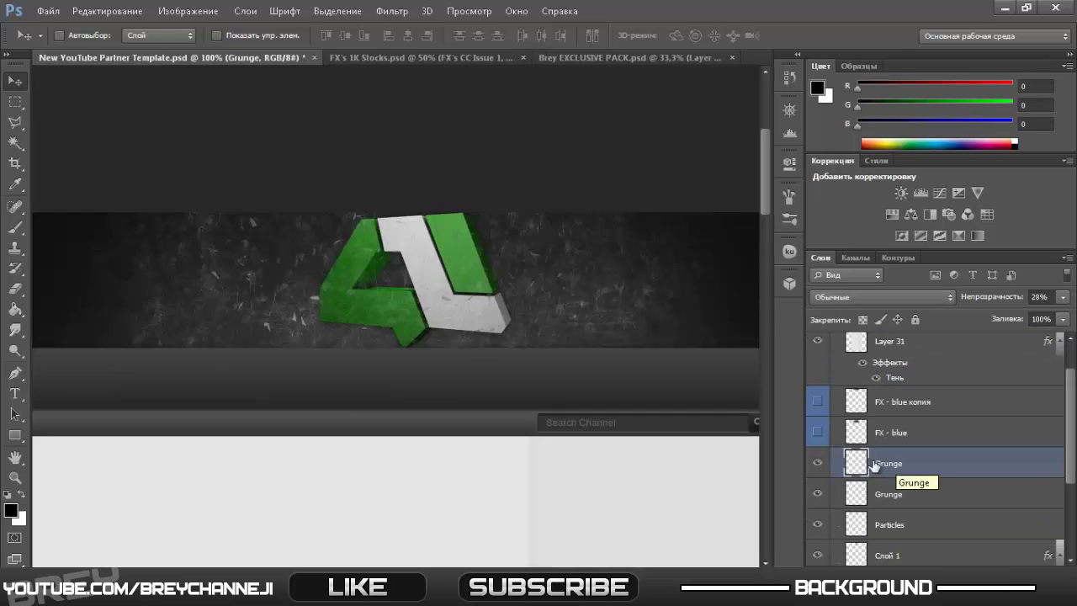
key("ctrl+shift+Tab")
left_click_drag(165, 65, 15, 86)
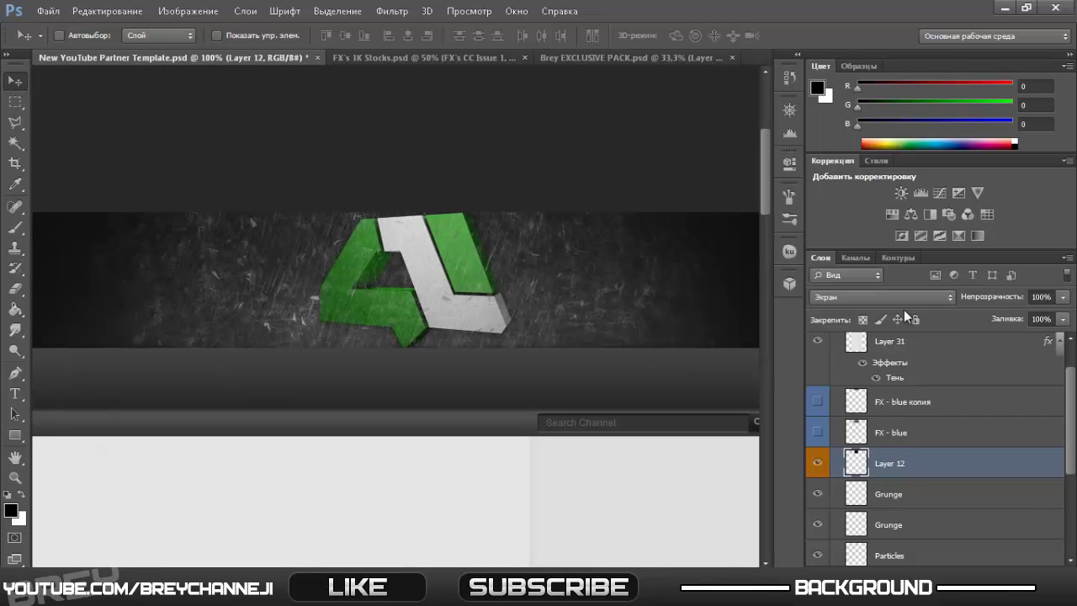
key("ctrl+shift+Tab")
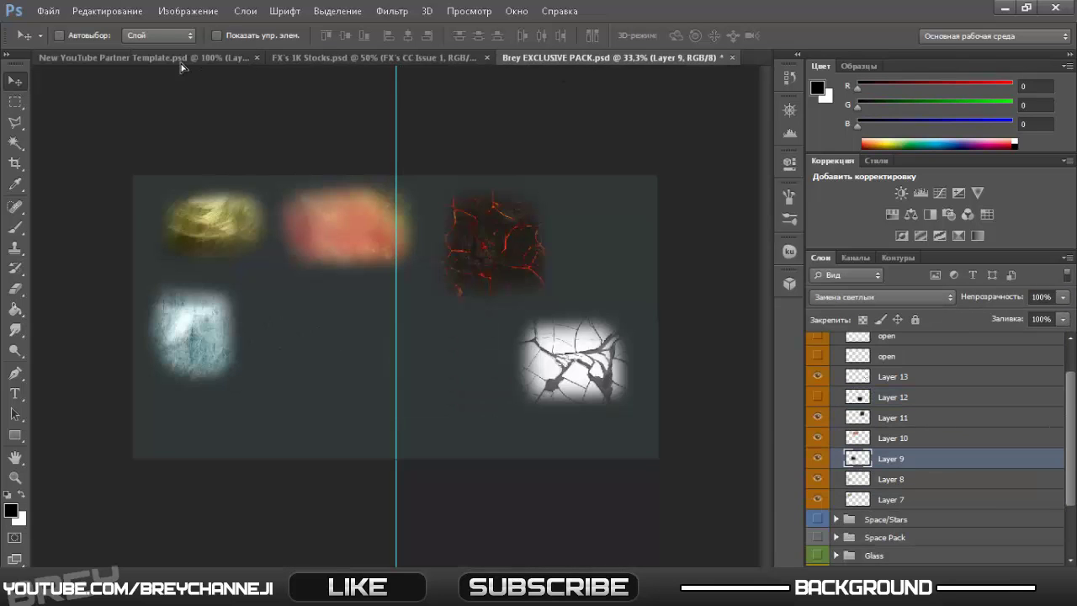
left_click_drag(841, 455, 46, 118)
Copy a glass texture from the pack's Glass group into the banner and shrink it to about half size
key("ctrl+shift+Tab")
left_click(818, 395)
left_click(836, 414)
mouse_move(829, 499)
left_mouse_down()
mouse_move(289, 200)
mouse_move(261, 226)
left_mouse_up()
key("ctrl+t")
key("ctrl+minus")
left_click_drag(403, 278, 380, 345)
key("Return")
key("ctrl+plus")
key("ctrl+plus")
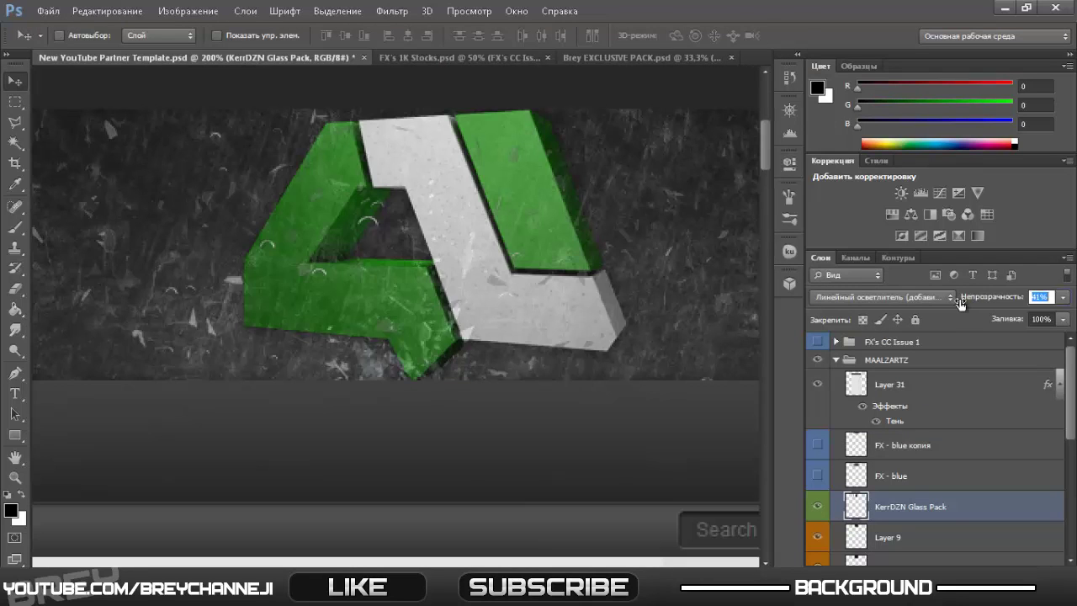
Bring the Glass group into the template and turn on the FX - blue and FX's CC Issue 1 layers
key("ctrl+minus")
left_click(595, 57)
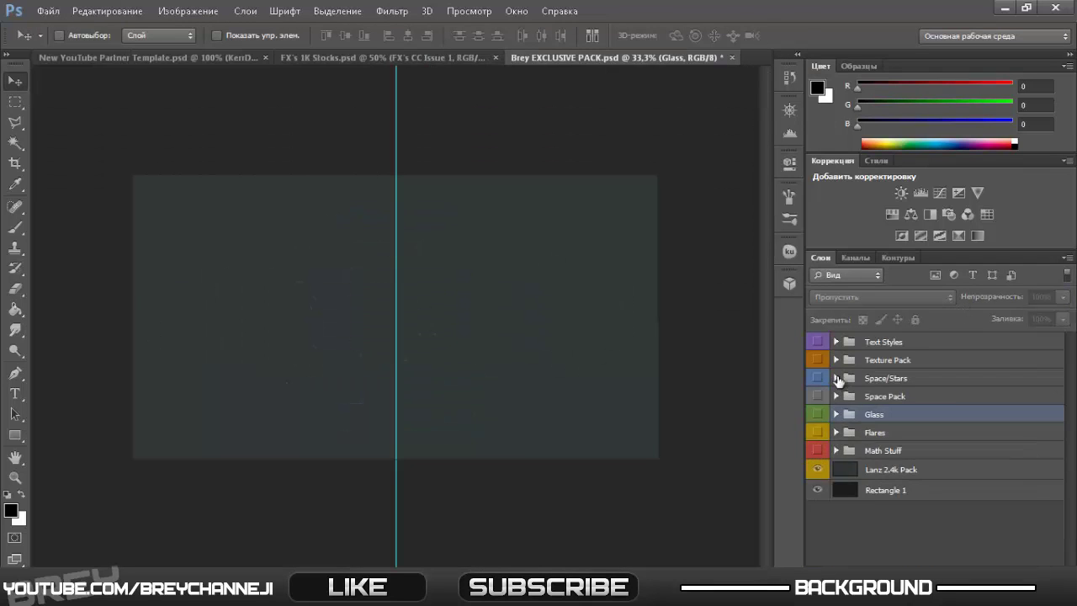
mouse_move(875, 414)
left_mouse_down()
mouse_move(452, 68)
mouse_move(822, 384)
left_mouse_up()
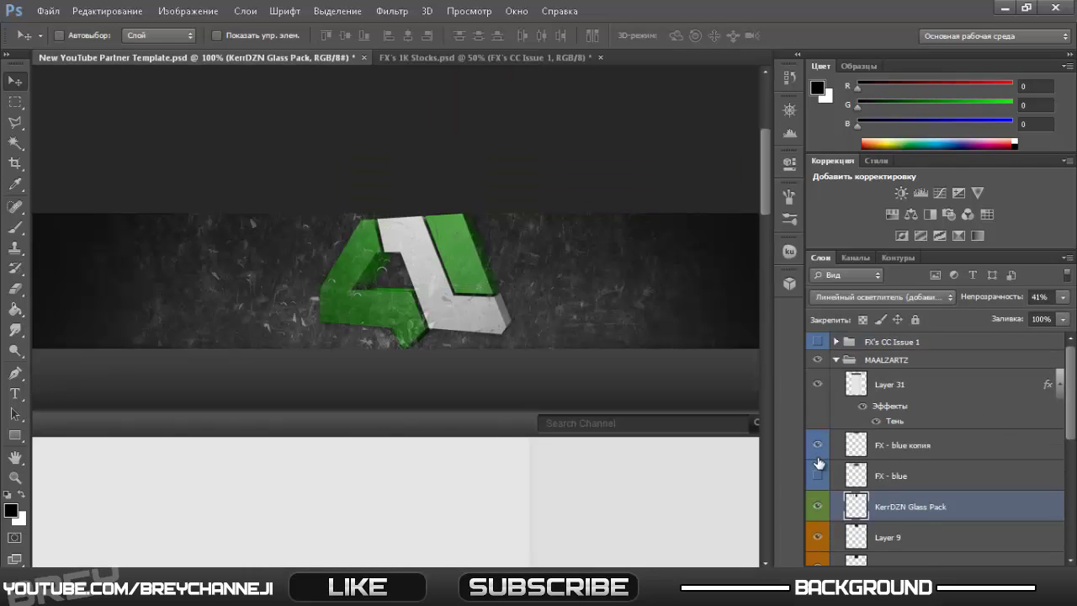
left_click(817, 475)
left_click(817, 342)
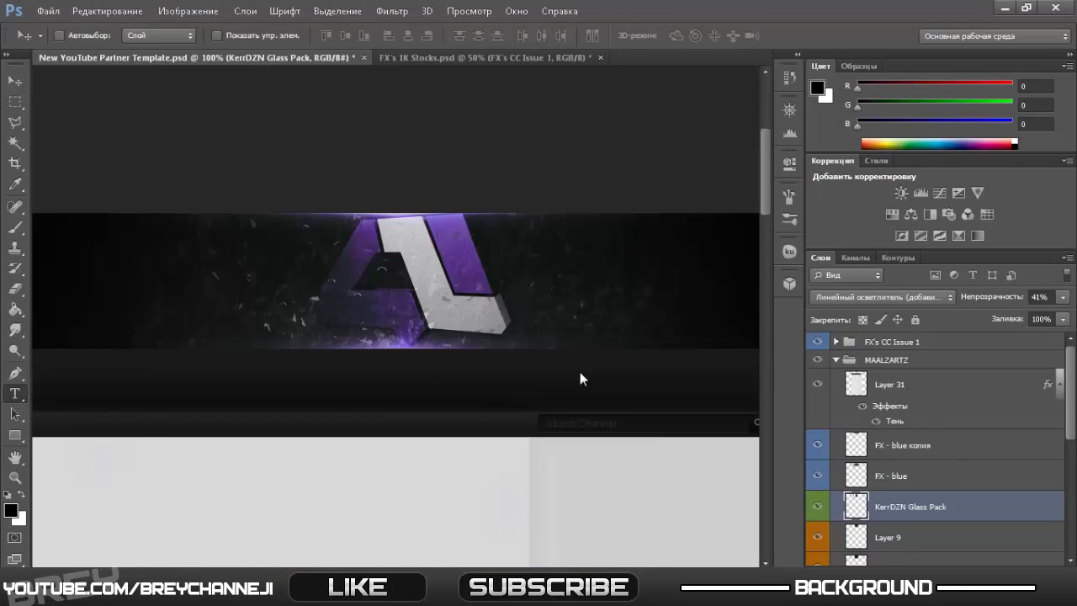
Add a white 30 pt Mekanik LET 'Evil Arts' text label left of the logo
key("t")
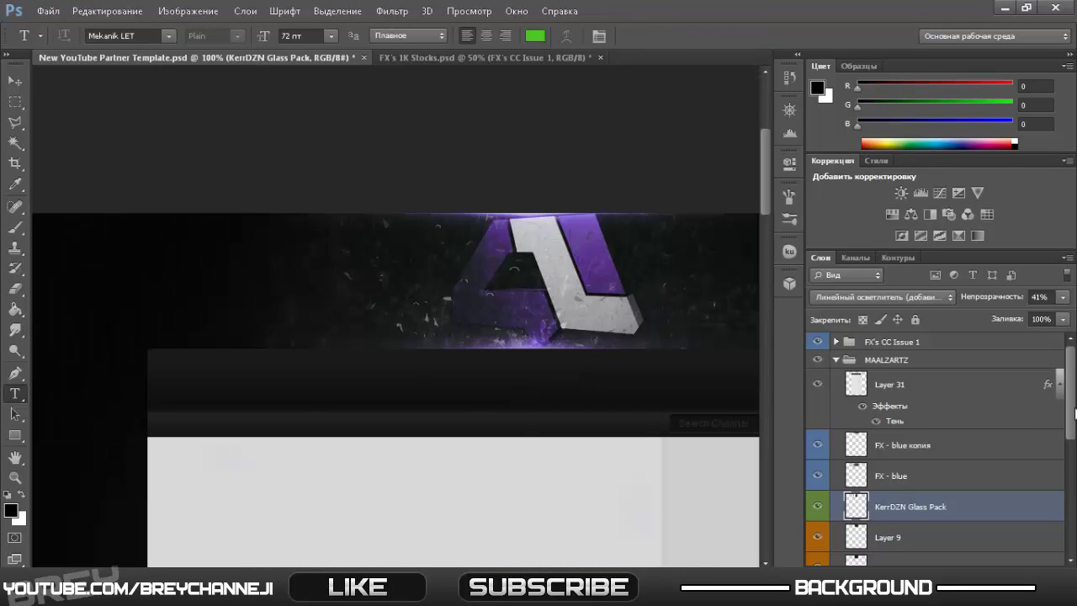
left_click(242, 269)
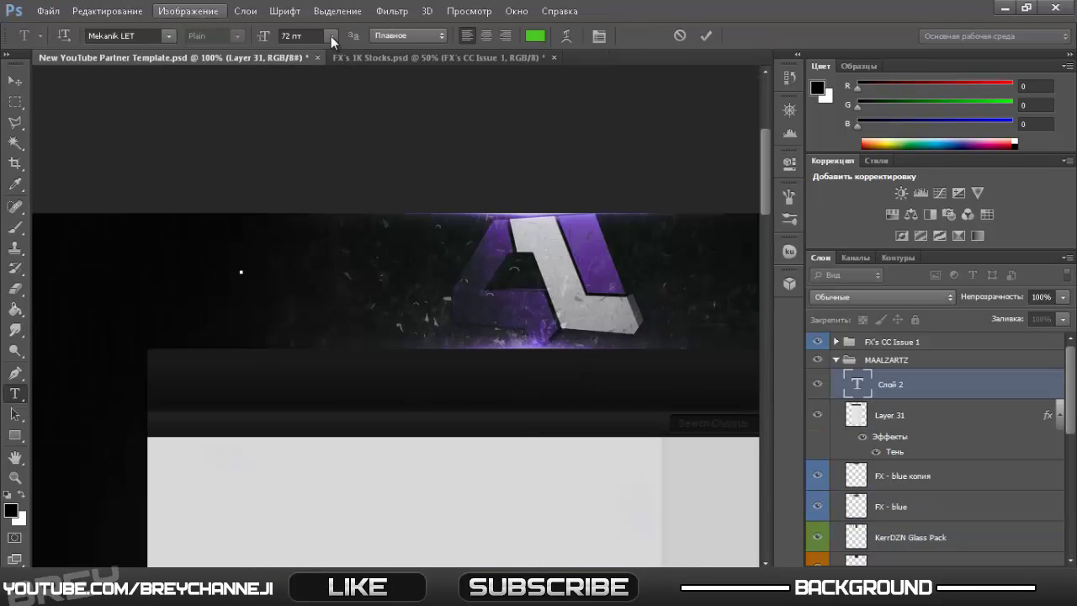
left_click(331, 36)
left_click(337, 214)
left_click(535, 36)
key("Return")
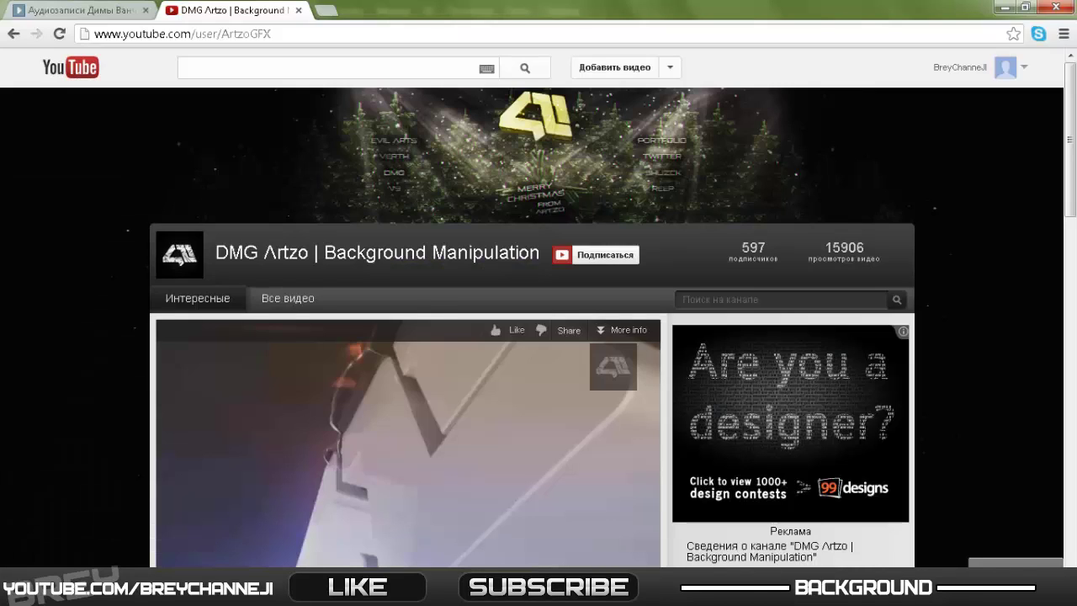
key("ctrl+a")
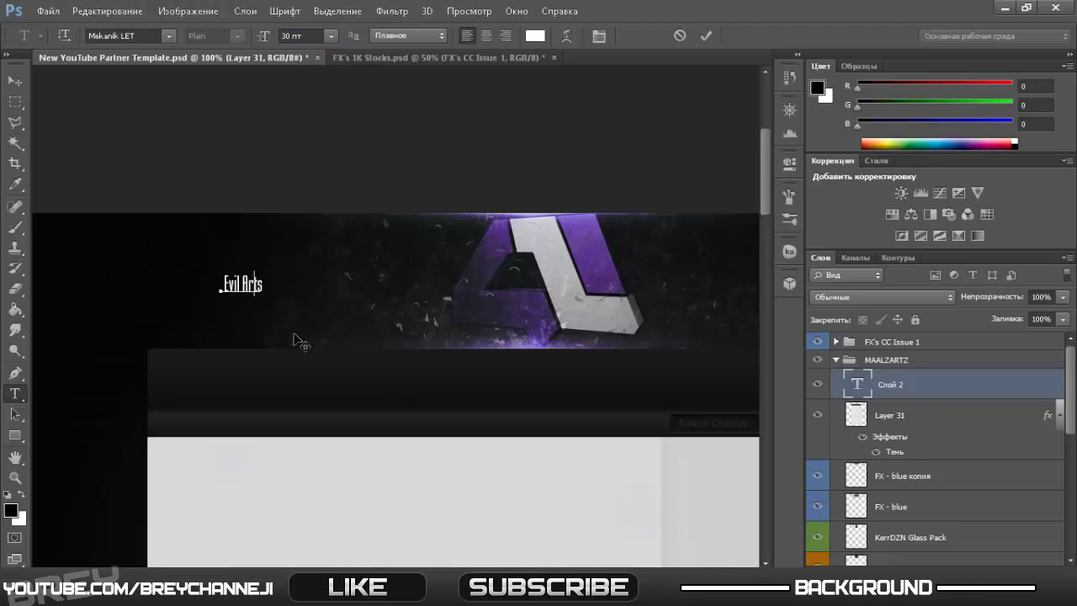
Duplicate the Evil Arts layer and give it a Gradient Overlay using the Pink 2 - Semi Flat gradient
left_click(685, 175)
key("v")
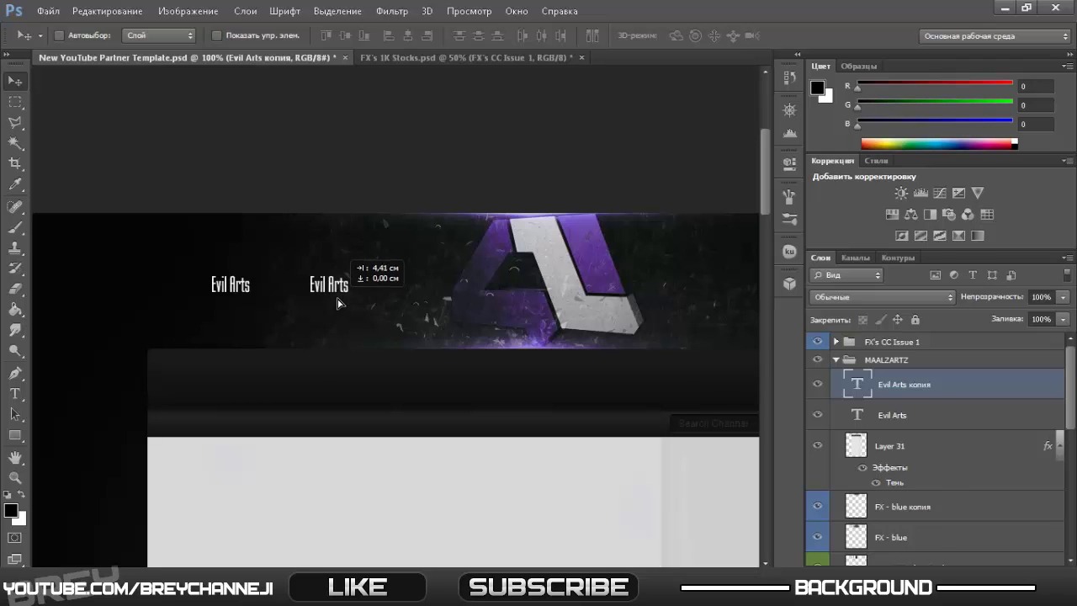
right_click(977, 397)
left_click(606, 93)
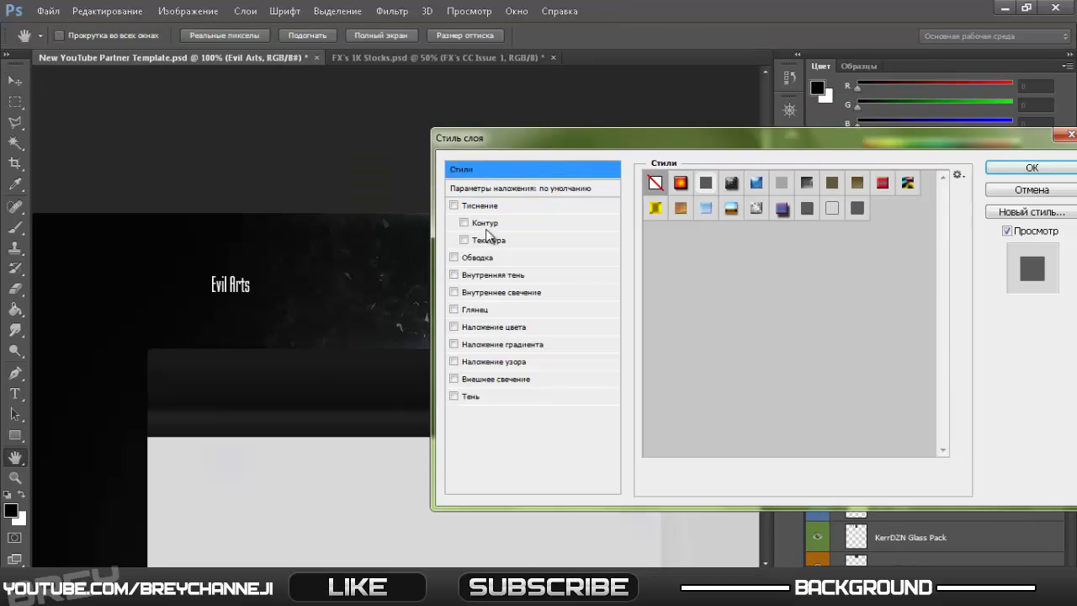
left_click(501, 344)
left_click(740, 240)
scroll(799, 244, "down", 3)
left_click(822, 242)
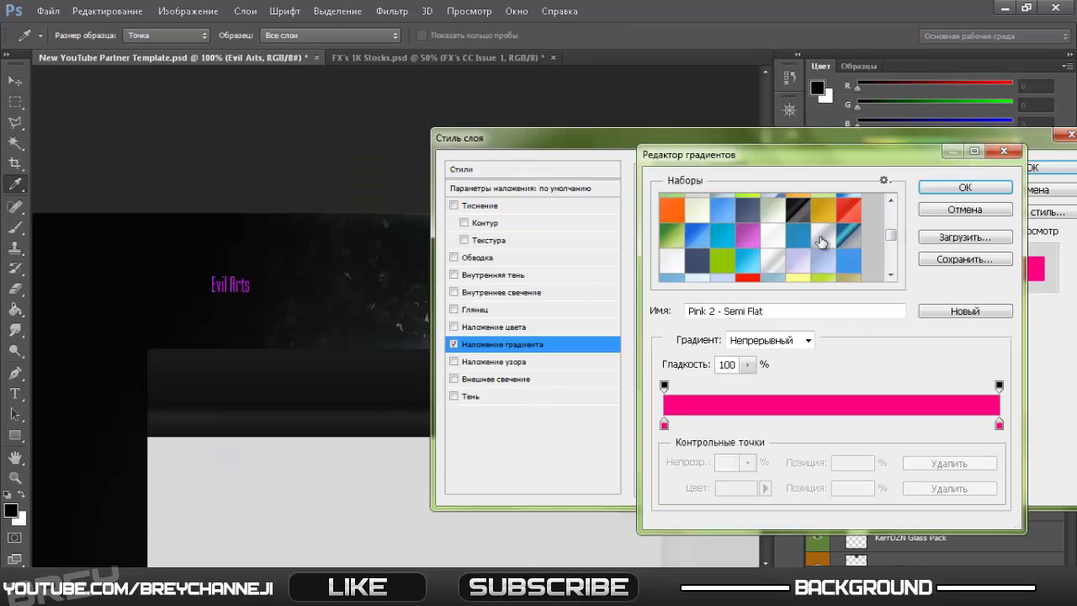
Switch to a pink-purple gradient preset at 71% opacity and recolour one of its gradient stops
scroll(822, 243, "down", 2)
scroll(698, 240, "down", 3)
scroll(749, 241, "down", 2)
scroll(779, 243, "up", 5)
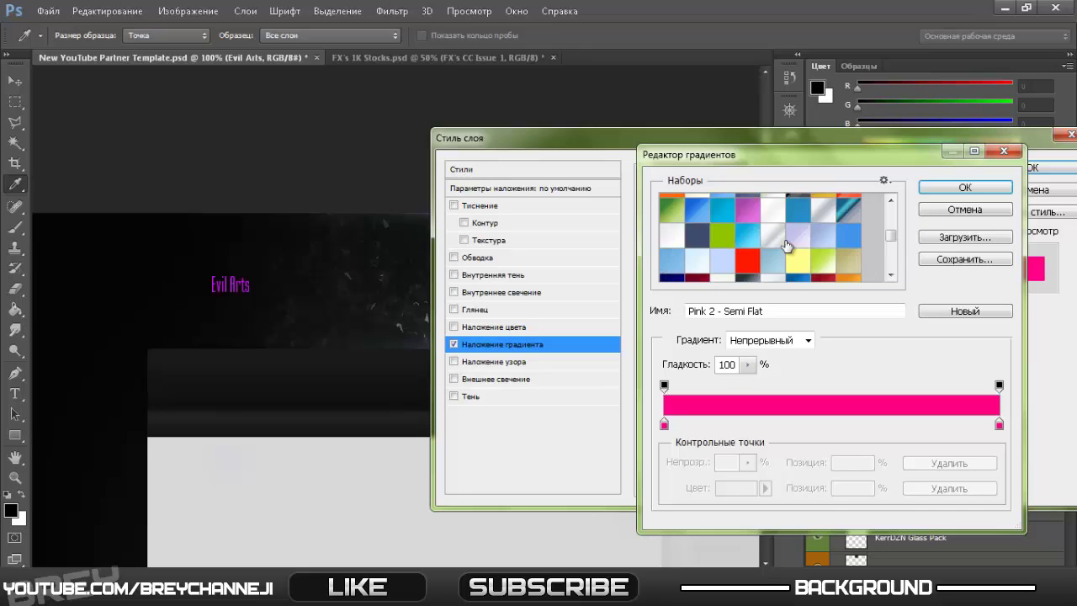
left_click(738, 202)
left_click(965, 187)
left_click_drag(730, 346, 705, 345)
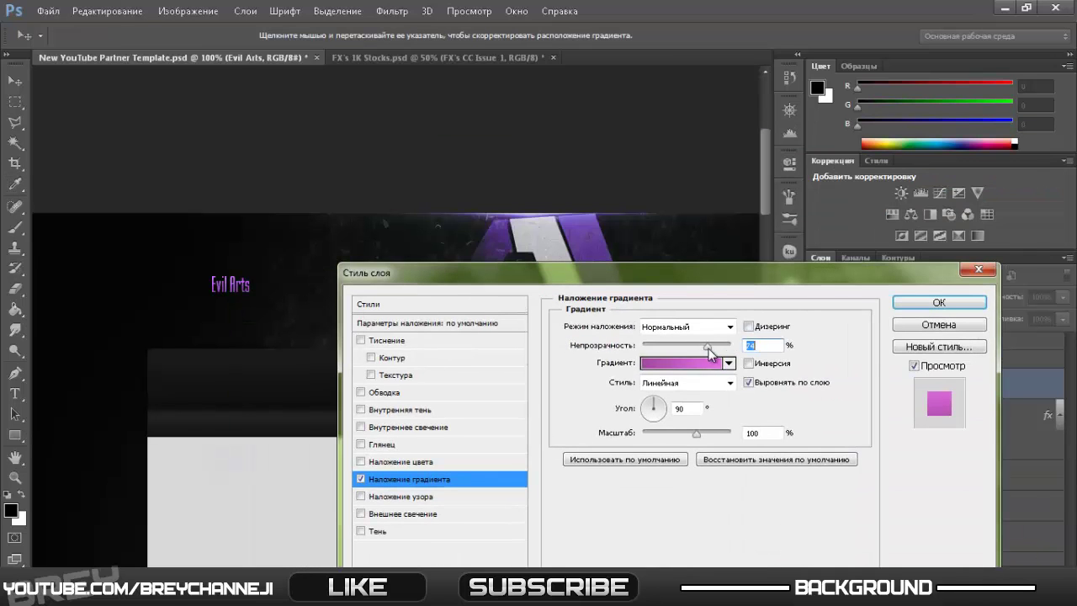
left_click(709, 361)
double_click(664, 423)
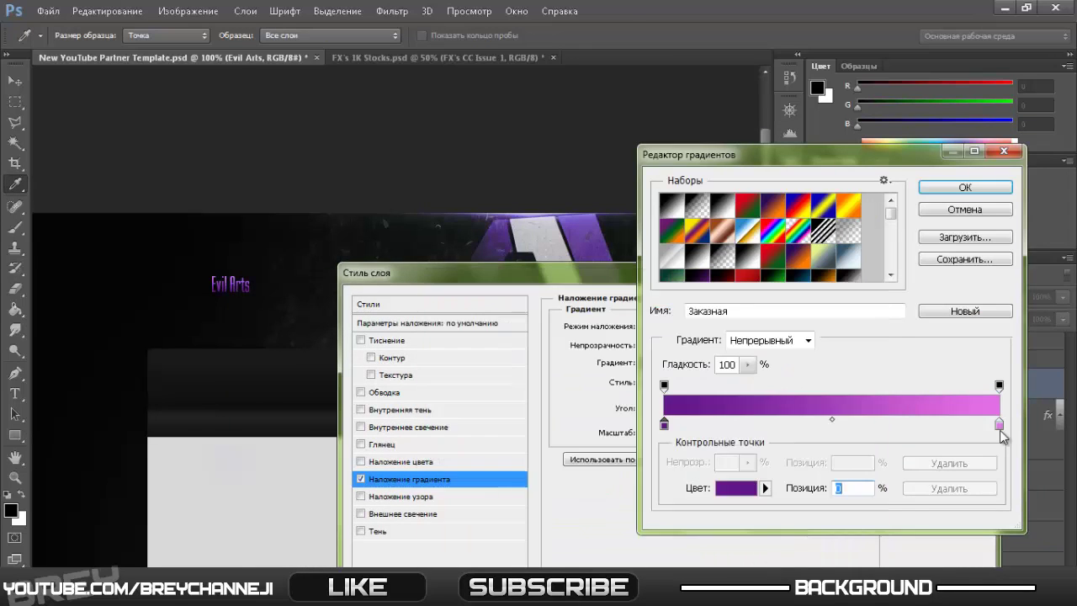
key("Return")
key("Return")
Add a Drop Shadow with distance 0 and apply the layer style
left_click(377, 531)
left_click_drag(665, 394, 644, 395)
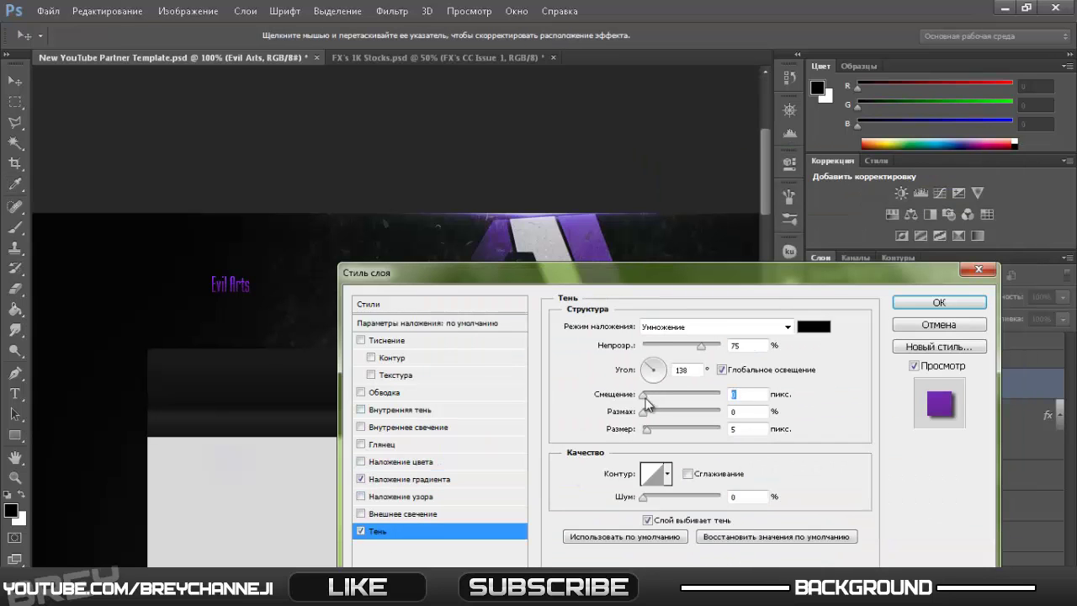
left_click(939, 302)
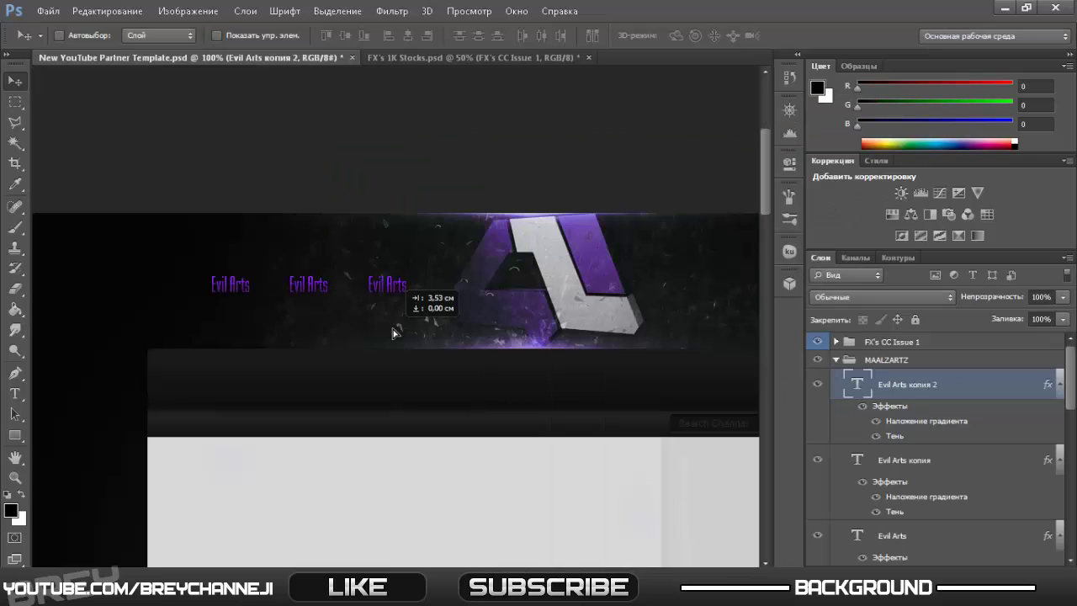
Position the third Evil Arts label, then duplicate the three labels and move the copies right of the logo
left_click_drag(392, 334, 394, 334)
key("shift+alt+bracketleft")
key("shift+alt+bracketleft")
key("Return")
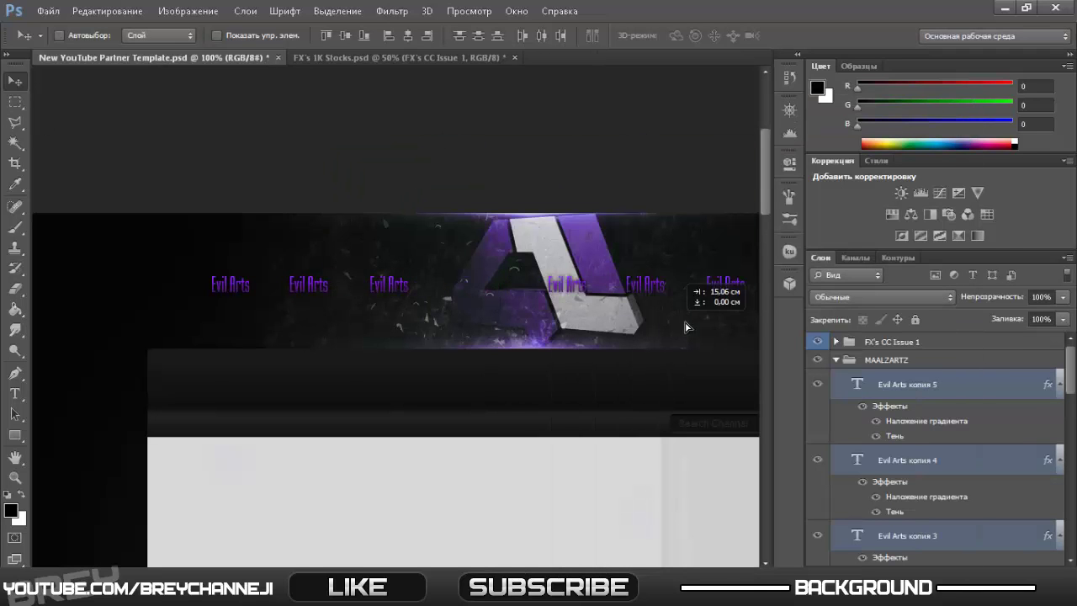
left_click_drag(589, 295, 530, 294)
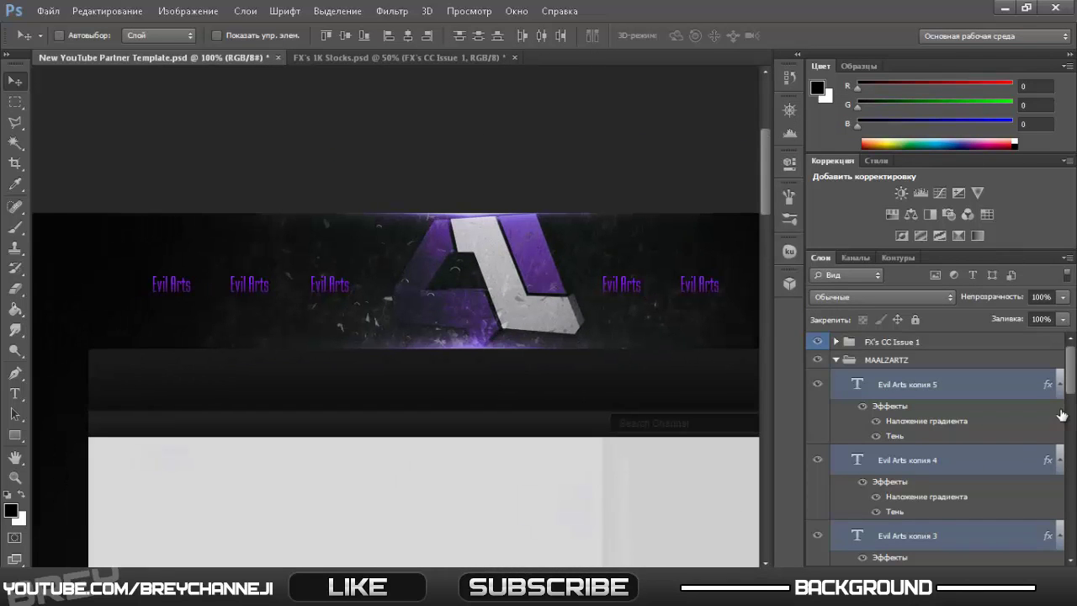
scroll(946, 452, "down", 3)
Retype the label copies as DMG, VERTH, Twitter, Facebook and Disigner
left_click(947, 452)
key("t")
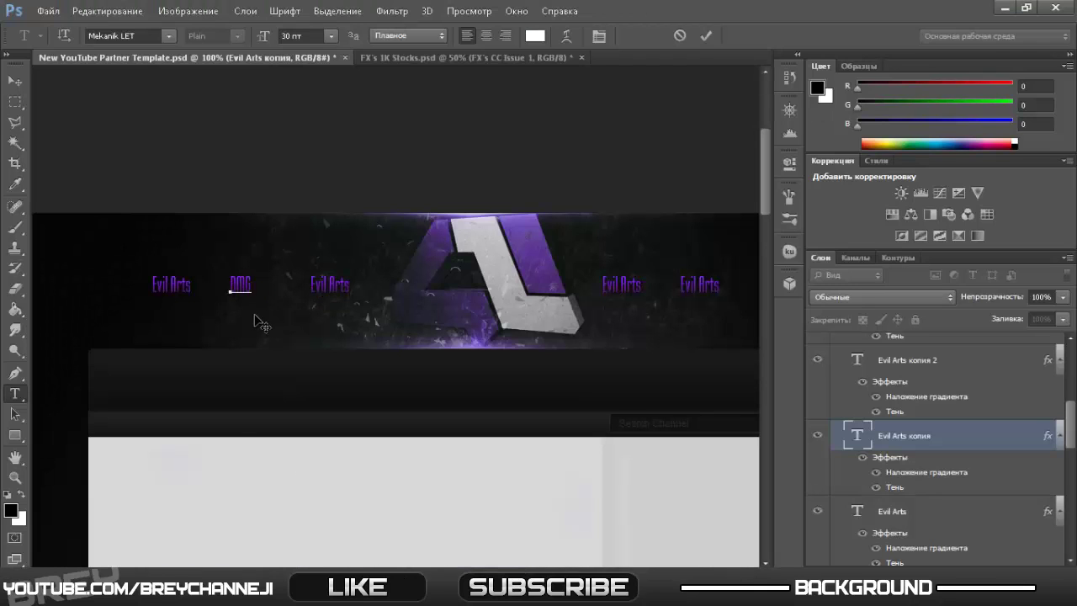
double_click(331, 305)
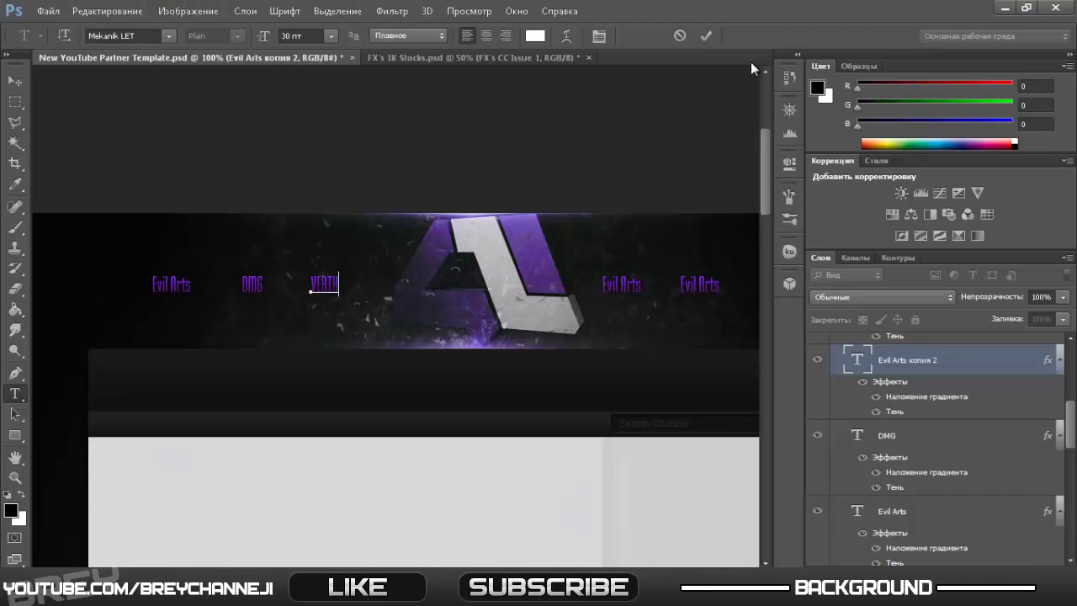
key("ctrl+Return")
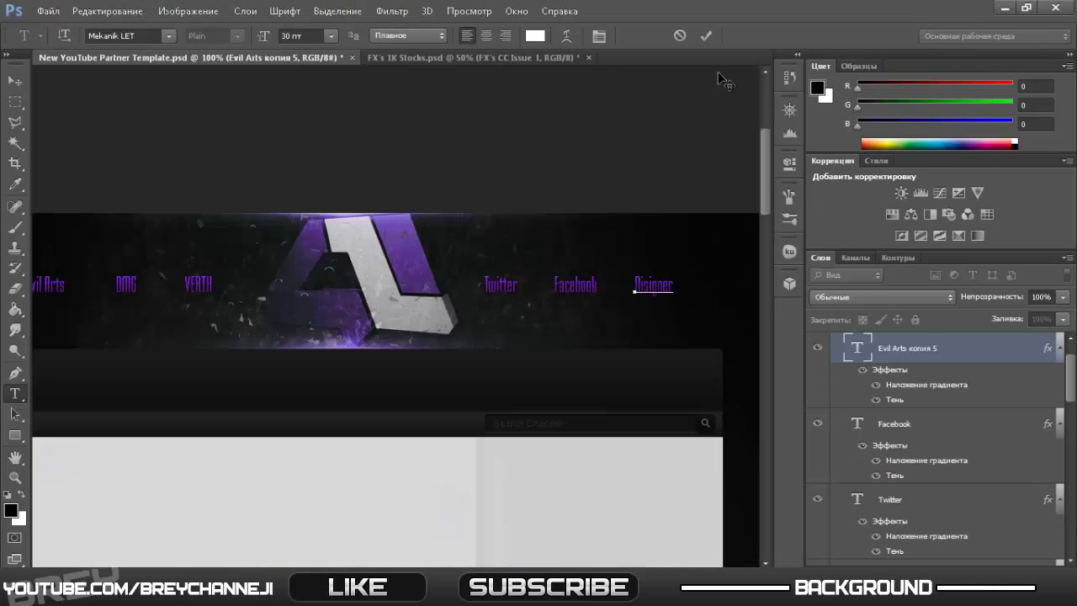
key("ctrl+Return")
Lower the navigation labels' opacity to 66%
left_click(1039, 473, "shift")
left_click_drag(1001, 296, 985, 300)
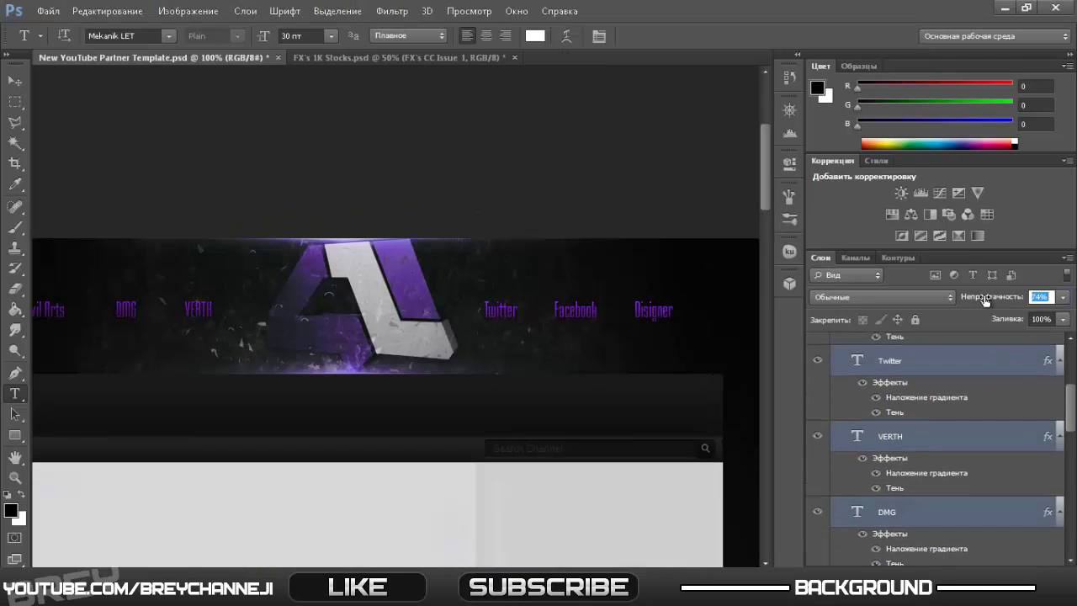
type("66")
key("ctrl+minus")
key("ctrl+plus")
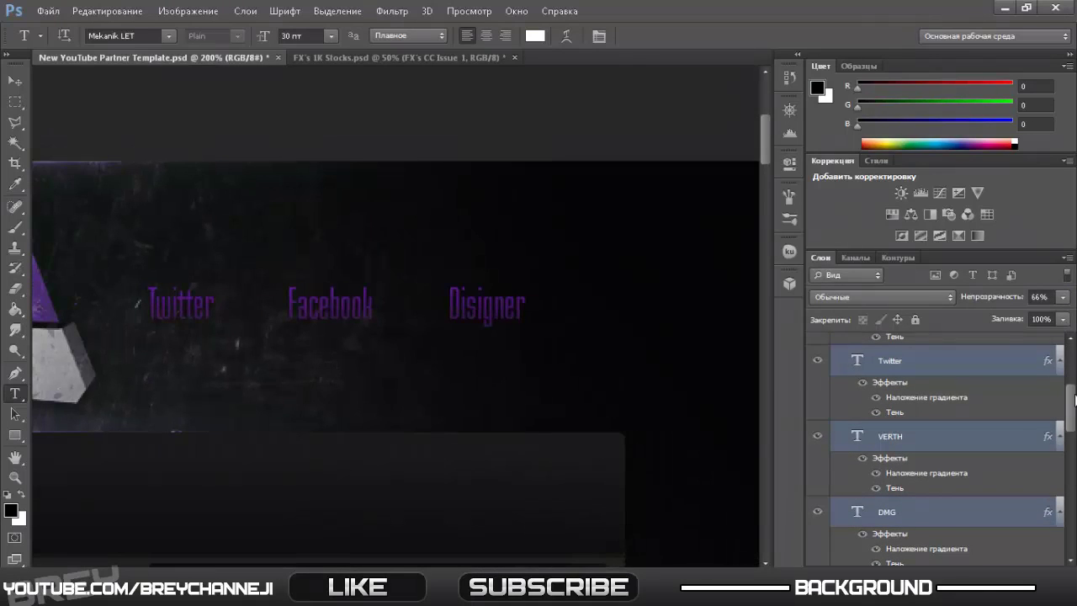
Duplicate the Disigner layer below it and retype it as a 'Design by' credit with the designer's name
right_click(699, 224)
left_click(589, 123)
key("Return")
left_click_drag(404, 327, 428, 408)
double_click(521, 389)
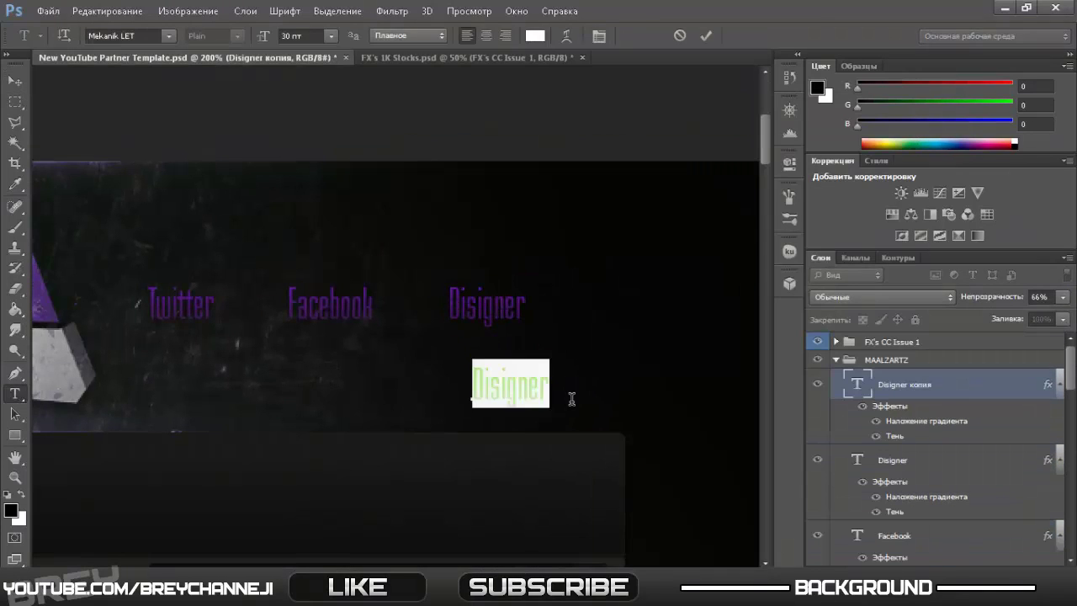
type("Design by Brey")
Set the credit line to 22 pt, shift it right, and lower its opacity to 50%
key("ctrl+a")
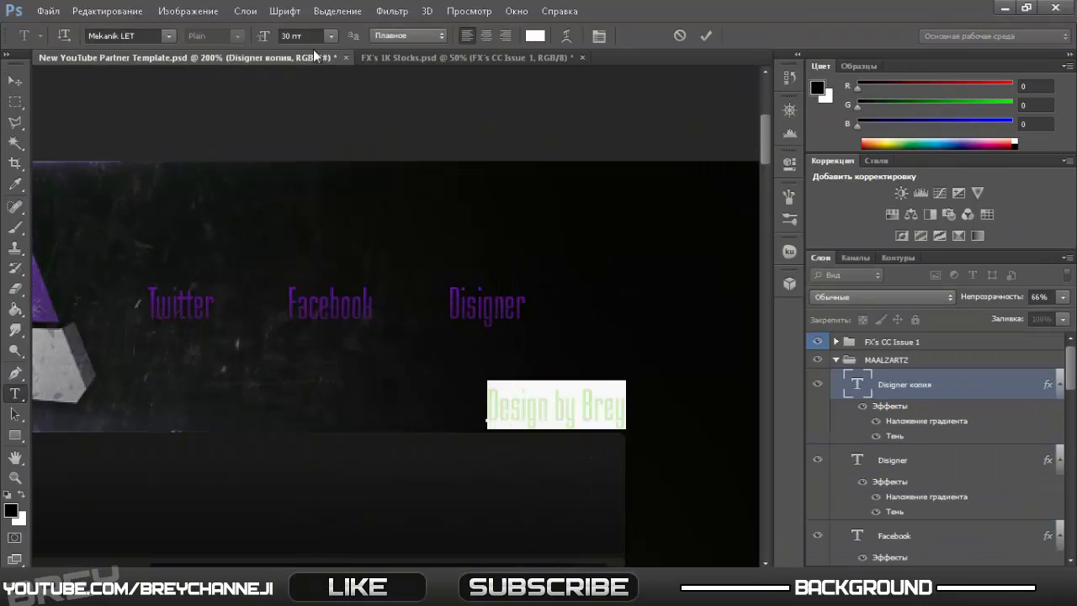
left_click(303, 36)
type("22")
key("Return")
left_click_drag(594, 453, 630, 456)
left_click(1040, 297)
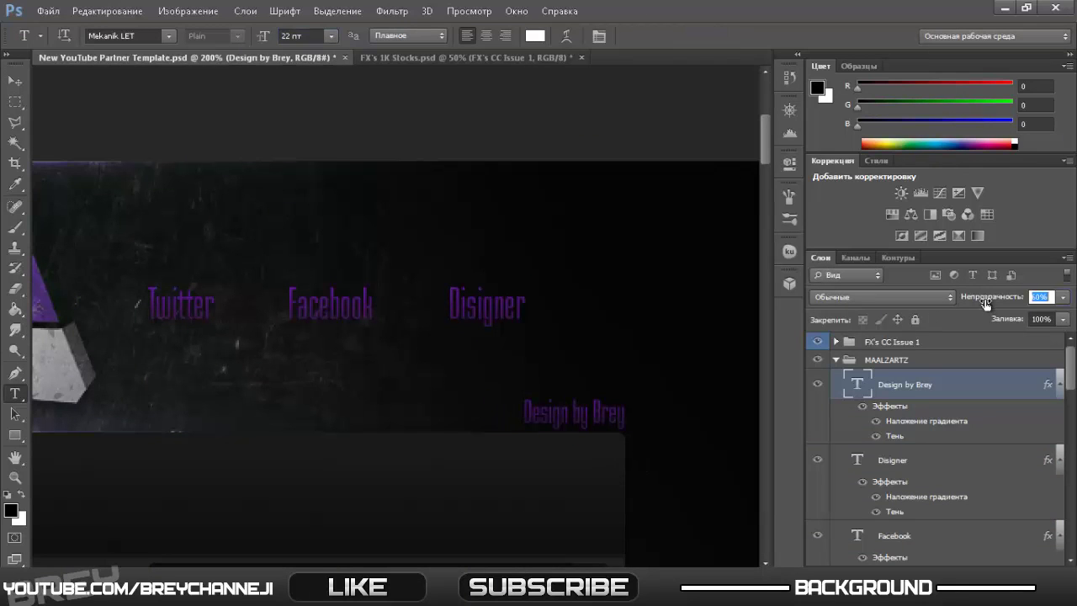
scroll(663, 373, "down", 4)
scroll(663, 374, "down", 2)
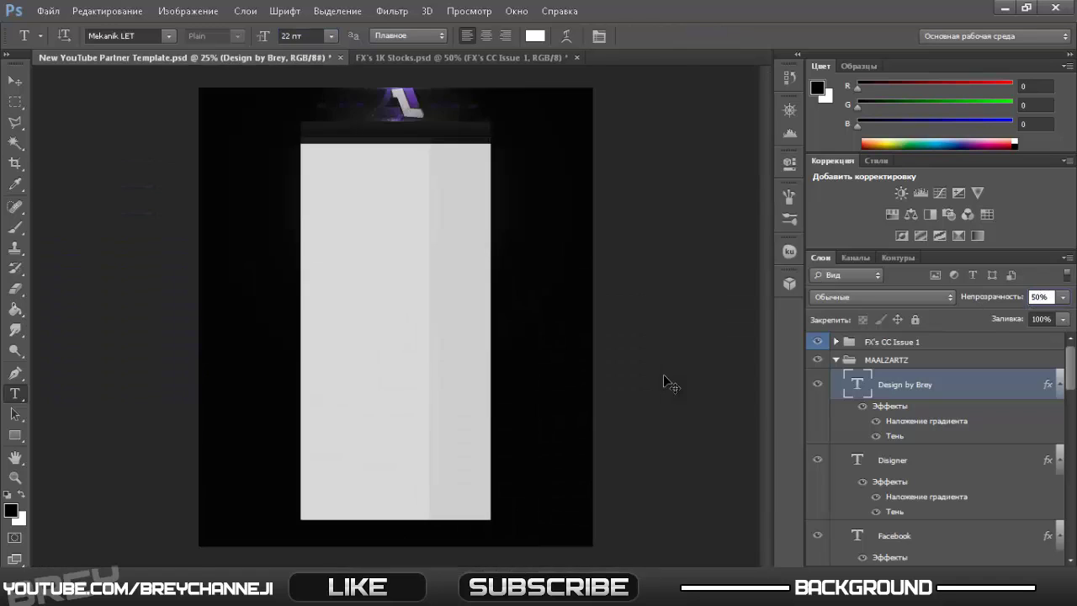
scroll(644, 291, "up", 6)
type("100")
left_click_drag(765, 328, 762, 174)
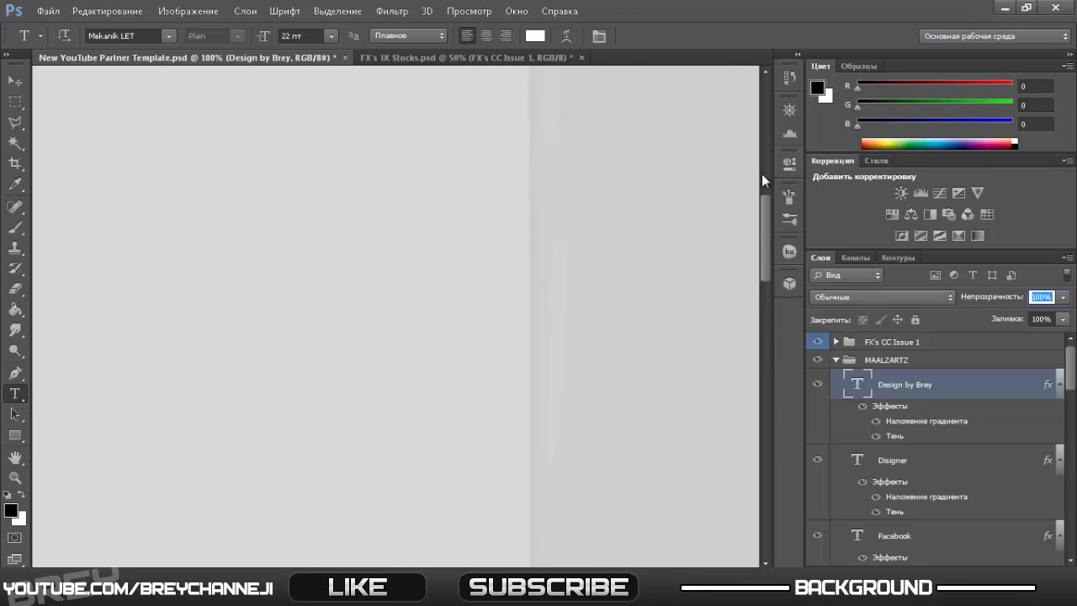